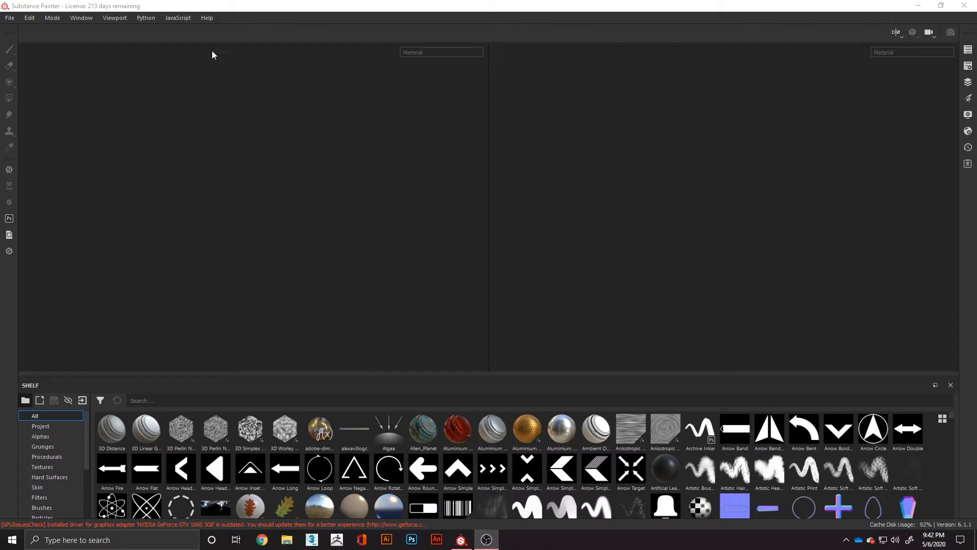
# - Create a new project from the Soda_Machine_LP mesh, keeping the 2048 resolution and OpenGL normal map format
pyautogui.click(10, 19)
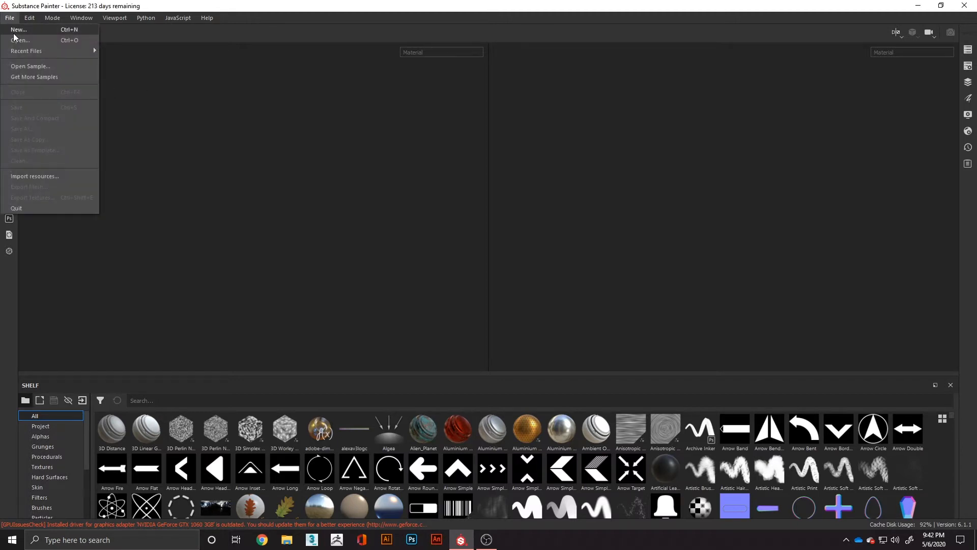
pyautogui.click(18, 30)
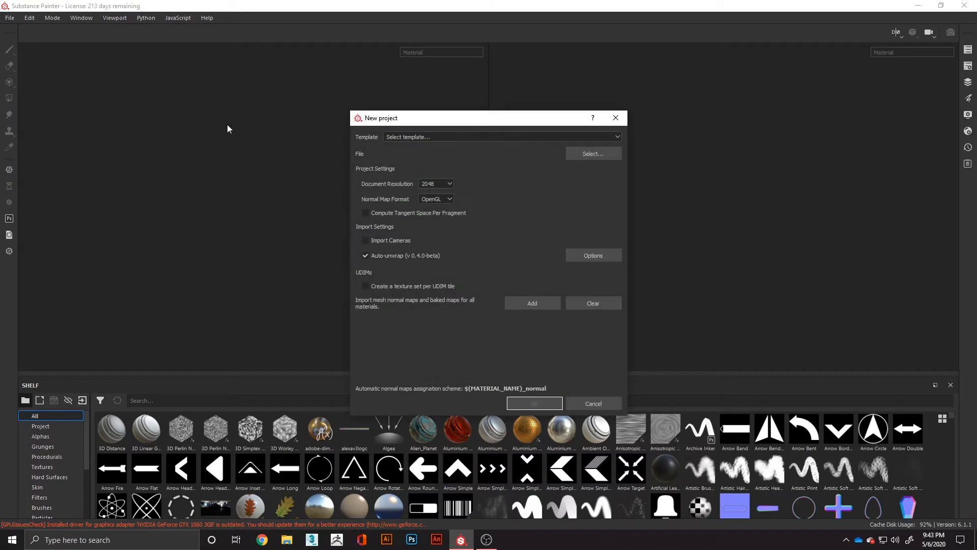
pyautogui.click(593, 154)
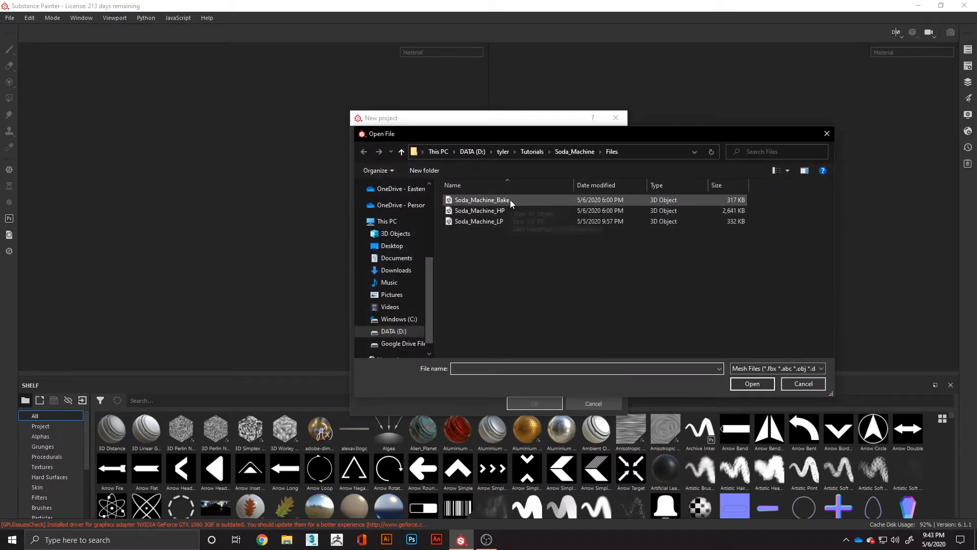
pyautogui.doubleClick(496, 222)
pyautogui.click(536, 403)
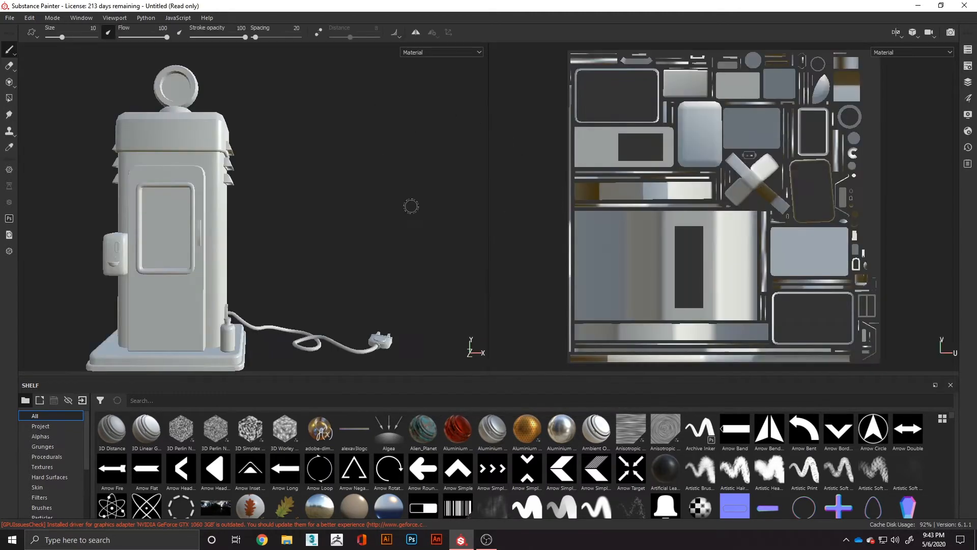
# - Display the mesh wireframe in the viewport and set the wireframe opacity to 100
pyautogui.keyDown('alt'); pyautogui.moveTo(297, 232); pyautogui.dragTo(377, 200, button='middle'); pyautogui.keyUp('alt')
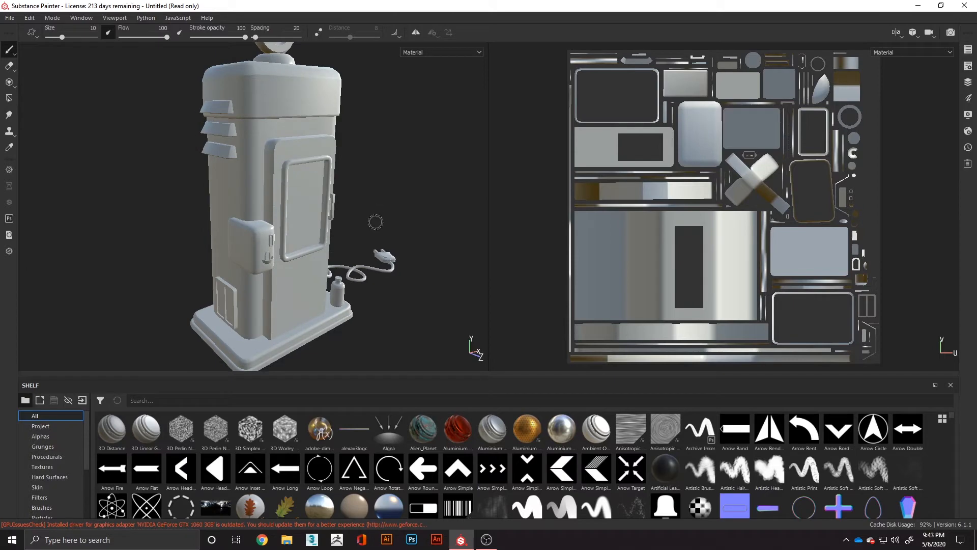
pyautogui.click(969, 131)
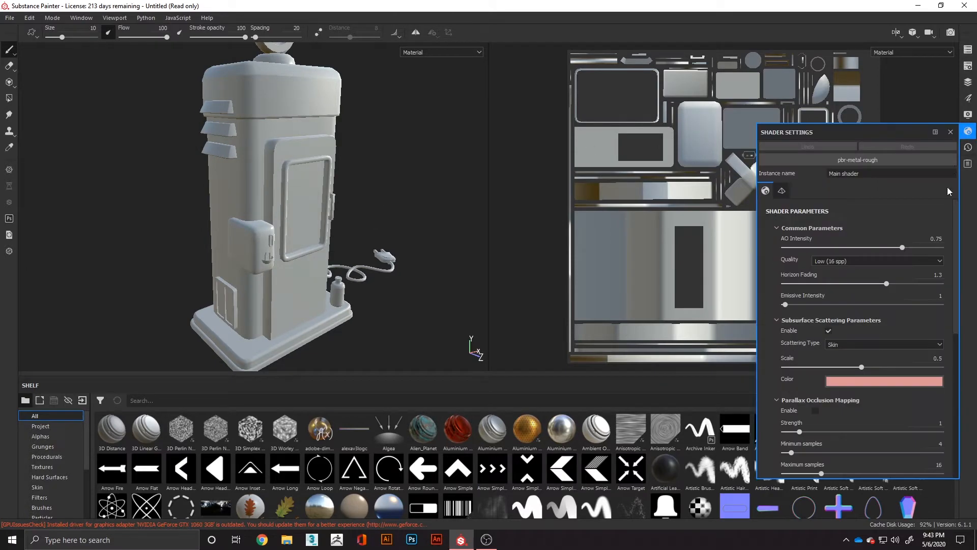
pyautogui.scroll(-5, 859, 394)
pyautogui.scroll(-3, 858, 390)
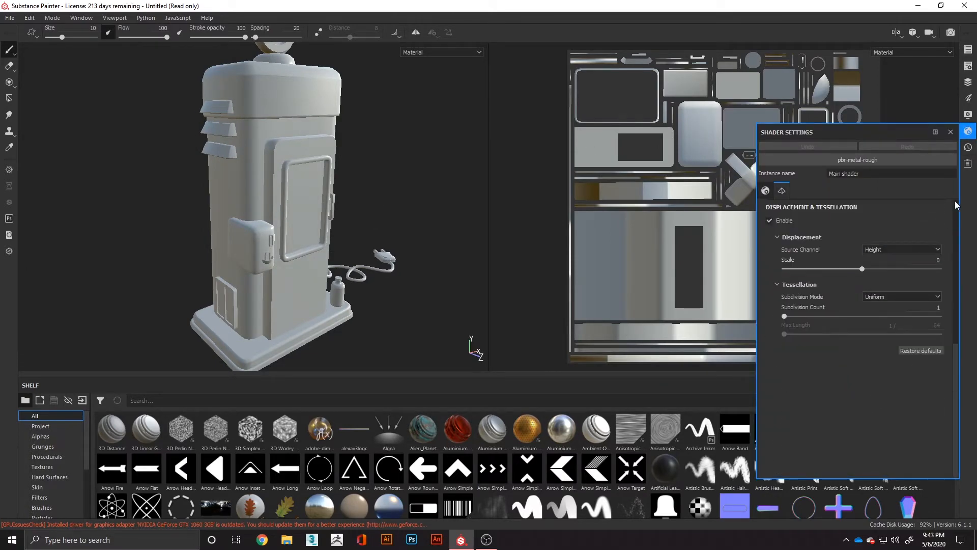
pyautogui.click(968, 147)
pyautogui.click(968, 115)
pyautogui.scroll(-3, 860, 280)
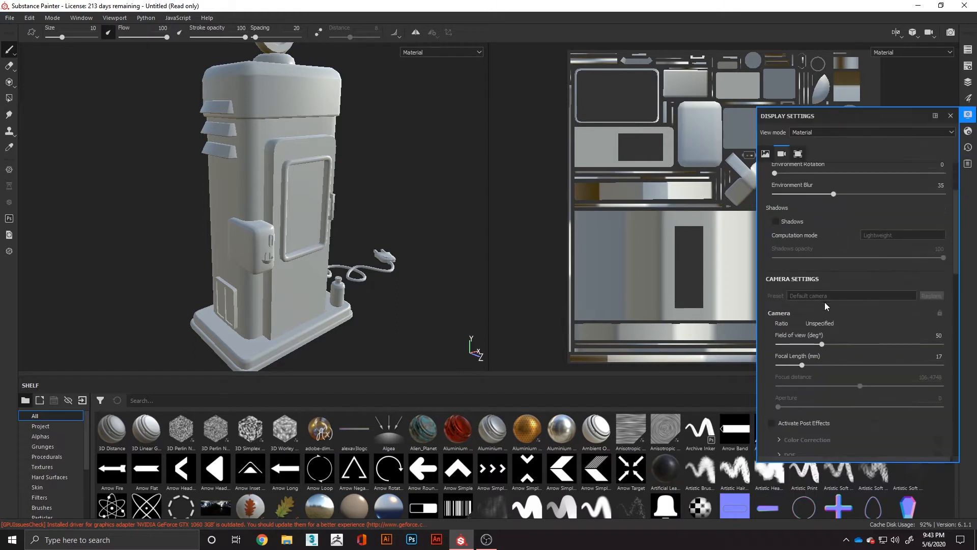
pyautogui.scroll(-10, 783, 421)
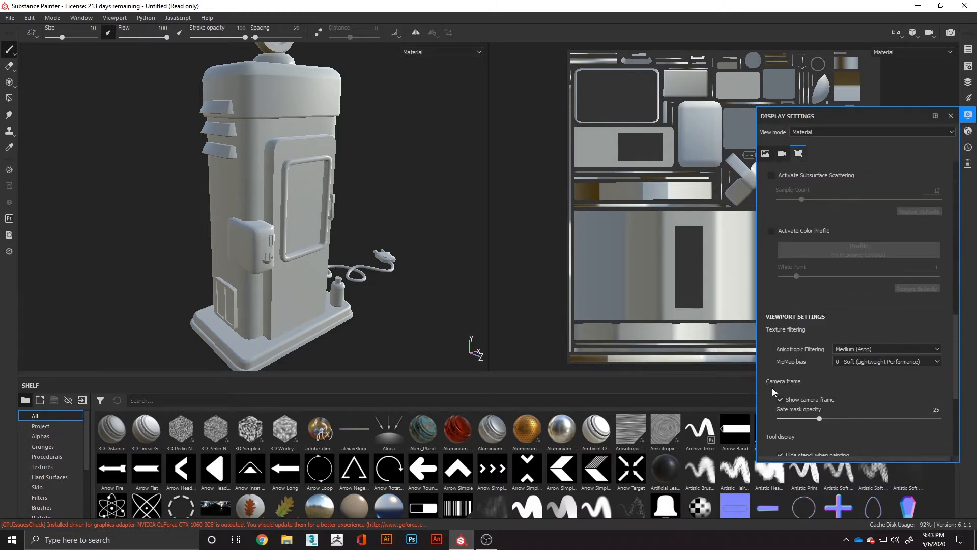
pyautogui.scroll(-4, 783, 357)
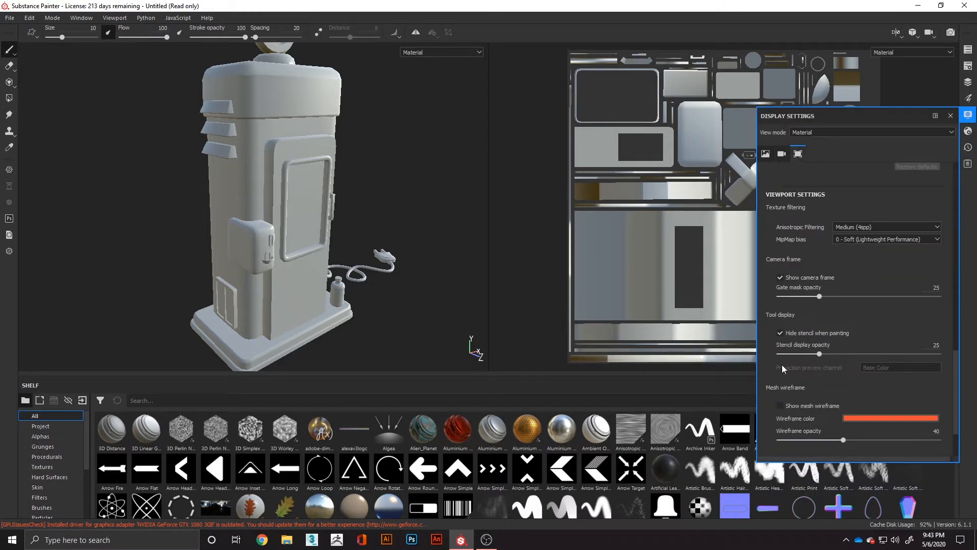
pyautogui.click(781, 405)
pyautogui.moveTo(844, 439); pyautogui.dragTo(939, 440)
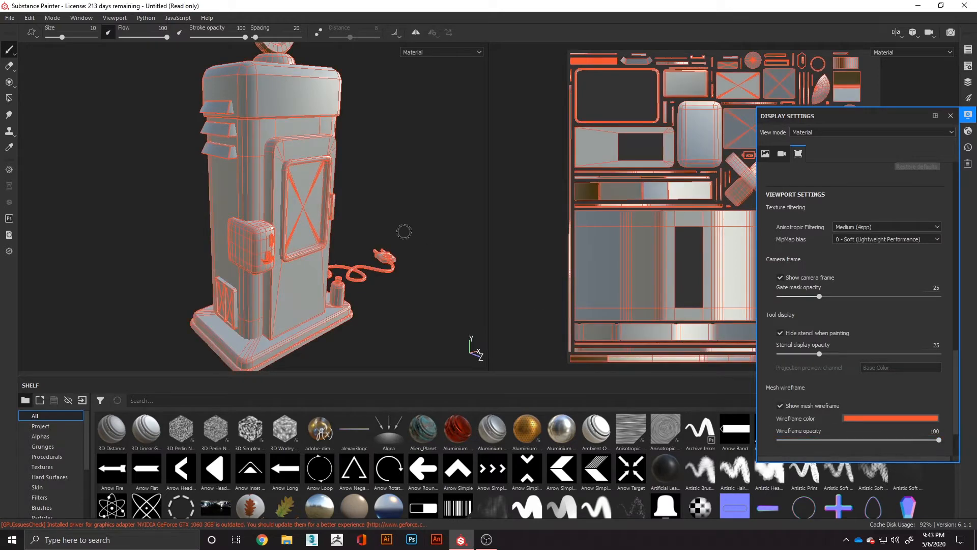
# - Examine the low-poly soda machine's wireframe from several sides and around the upper housing, and turn off the wireframe display
pyautogui.keyDown('alt'); pyautogui.moveTo(356, 200); pyautogui.dragTo(170, 229); pyautogui.keyUp('alt')
pyautogui.keyDown('alt'); pyautogui.moveTo(251, 233); pyautogui.dragTo(151, 133, button='middle'); pyautogui.keyUp('alt')
pyautogui.keyDown('alt'); pyautogui.moveTo(273, 261); pyautogui.dragTo(149, 285); pyautogui.keyUp('alt')
pyautogui.keyDown('alt'); pyautogui.moveTo(158, 194); pyautogui.dragTo(270, 285, button='middle'); pyautogui.keyUp('alt')
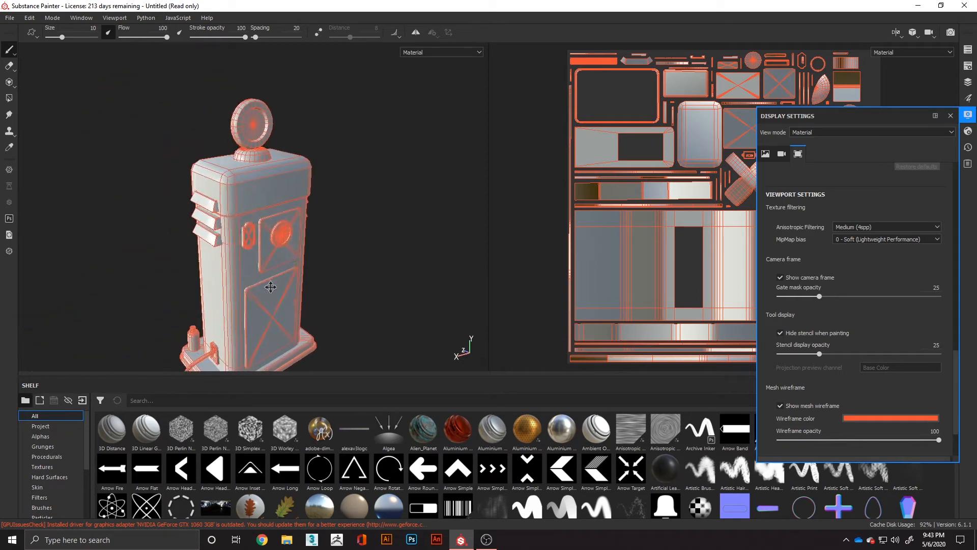
pyautogui.keyDown('alt'); pyautogui.moveTo(270, 286); pyautogui.dragTo(386, 214); pyautogui.keyUp('alt')
pyautogui.scroll(6, 210, 191)
pyautogui.keyDown('alt'); pyautogui.moveTo(130, 232); pyautogui.dragTo(345, 273, button='middle'); pyautogui.keyUp('alt')
pyautogui.keyDown('alt'); pyautogui.moveTo(229, 240); pyautogui.dragTo(366, 249); pyautogui.keyUp('alt')
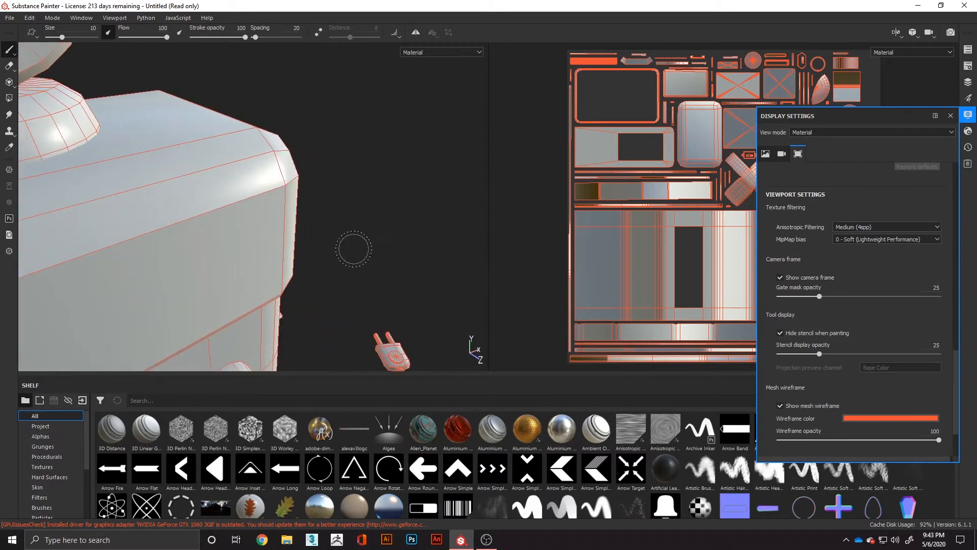
pyautogui.scroll(1, 341, 250)
pyautogui.scroll(-4, 338, 252)
pyautogui.scroll(-2, 337, 252)
pyautogui.keyDown('alt'); pyautogui.moveTo(297, 227); pyautogui.dragTo(323, 170); pyautogui.keyUp('alt')
pyautogui.keyDown('alt'); pyautogui.moveTo(322, 170); pyautogui.dragTo(342, 170, button='middle'); pyautogui.keyUp('alt')
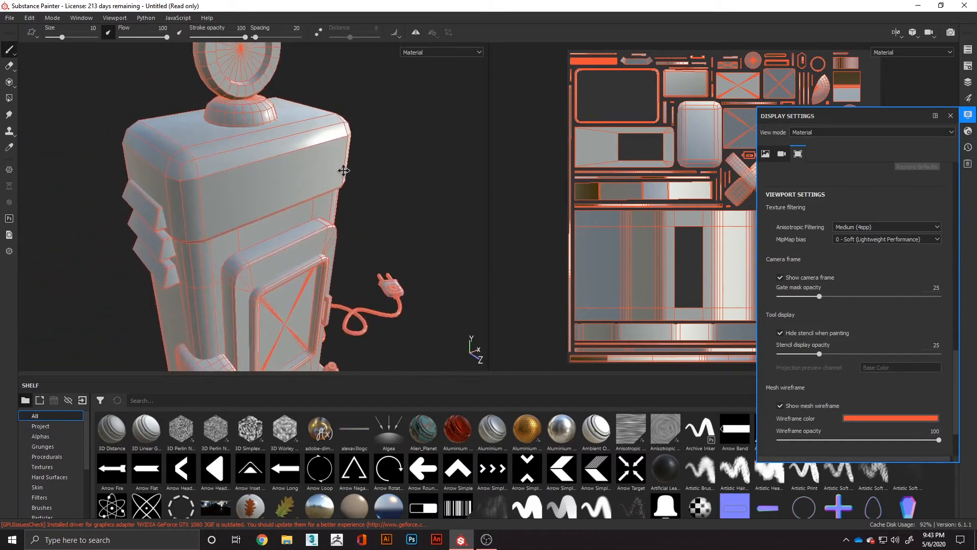
pyautogui.keyDown('alt'); pyautogui.moveTo(310, 224); pyautogui.dragTo(386, 205); pyautogui.keyUp('alt')
pyautogui.click(780, 406)
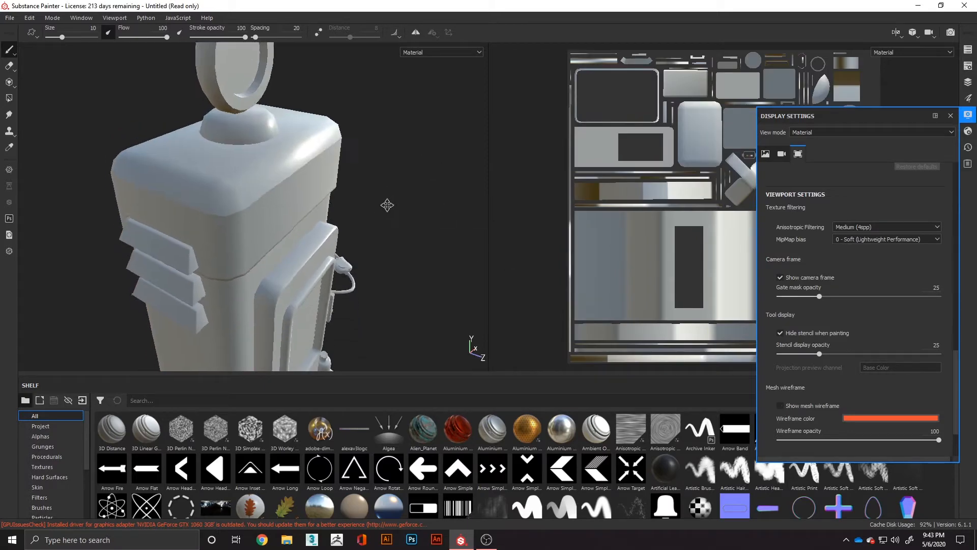
# - Switch to Snipping Tool and capture the upper part of the low-poly soda machine in the 3D view
pyautogui.keyDown('alt'); pyautogui.moveTo(387, 205); pyautogui.dragTo(427, 203, button='middle'); pyautogui.keyUp('alt')
pyautogui.keyDown('alt'); pyautogui.moveTo(428, 202); pyautogui.dragTo(389, 203); pyautogui.keyUp('alt')
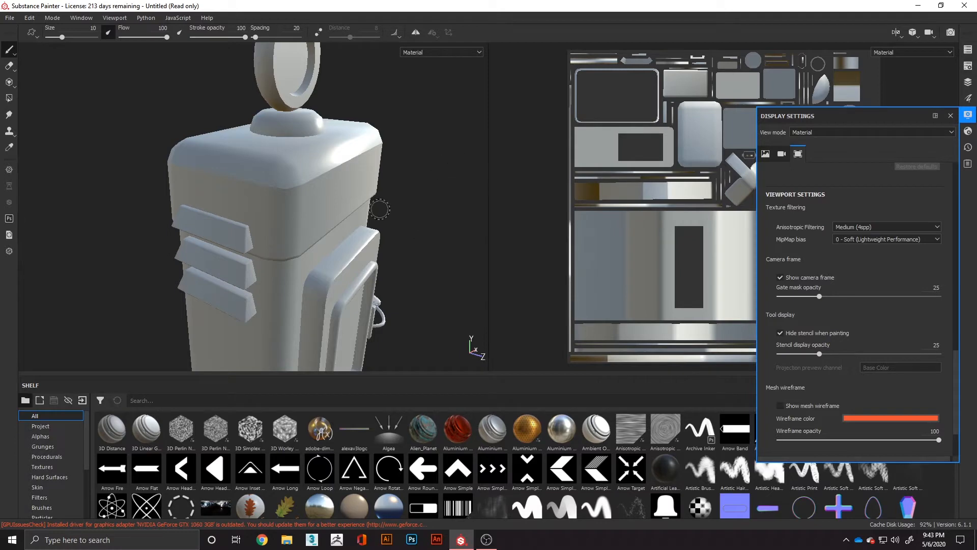
pyautogui.click(140, 539)
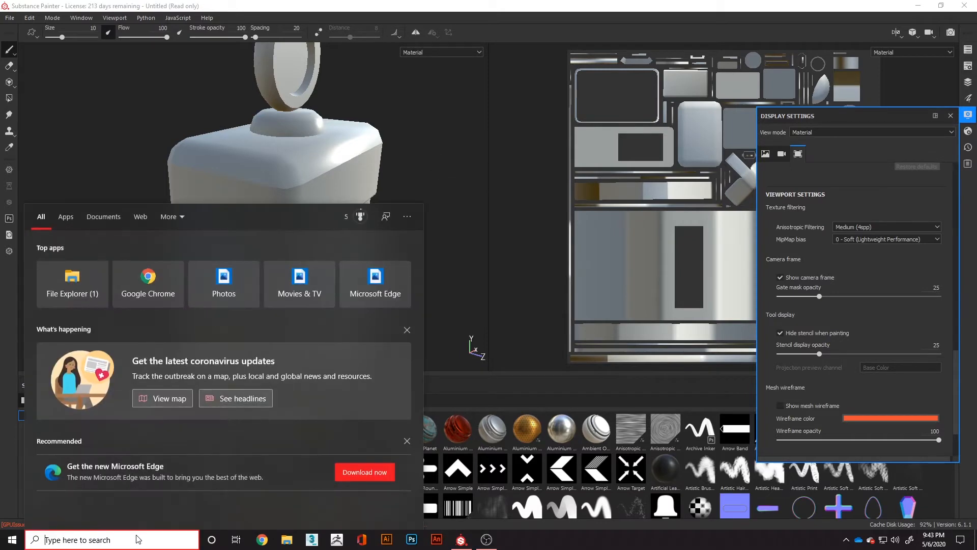
pyautogui.write('sni')
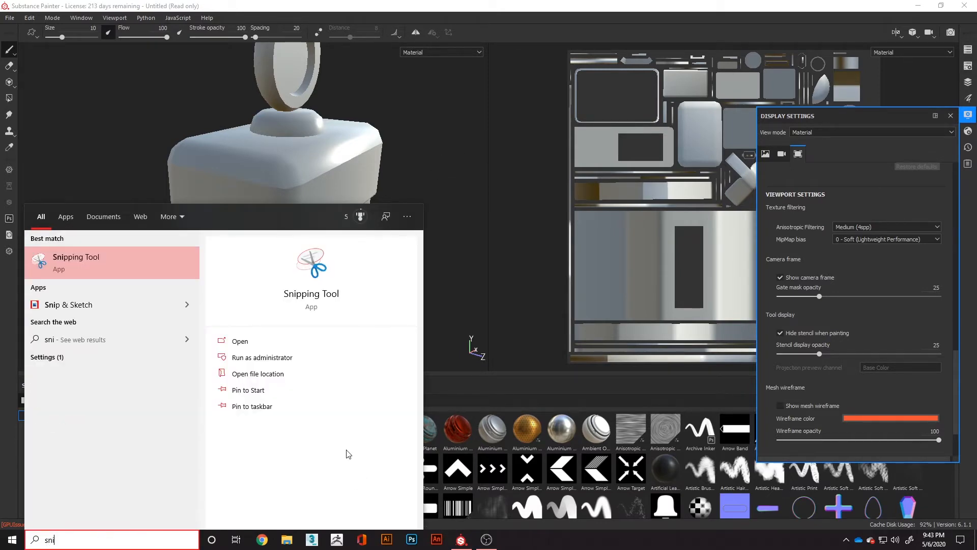
pyautogui.click(307, 295)
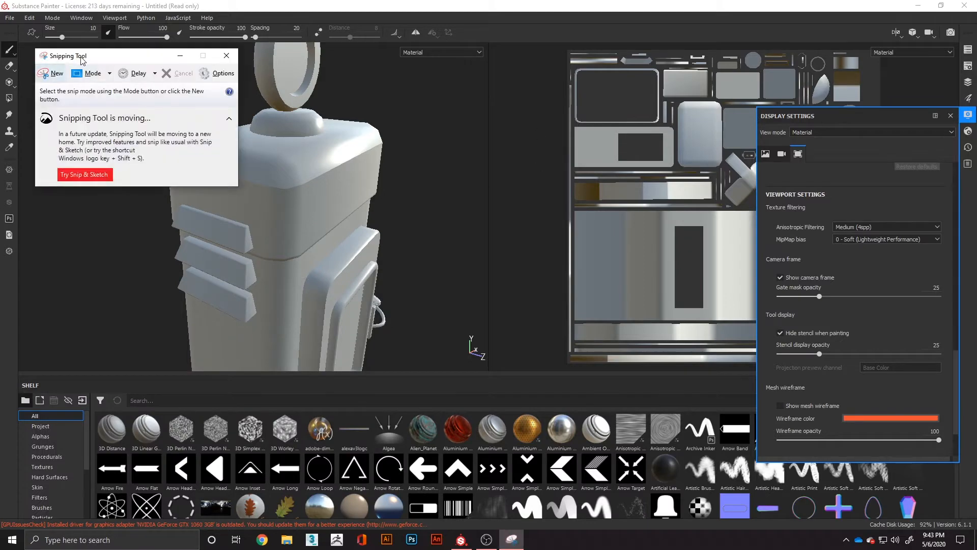
pyautogui.moveTo(84, 55); pyautogui.dragTo(669, 73)
pyautogui.click(637, 91)
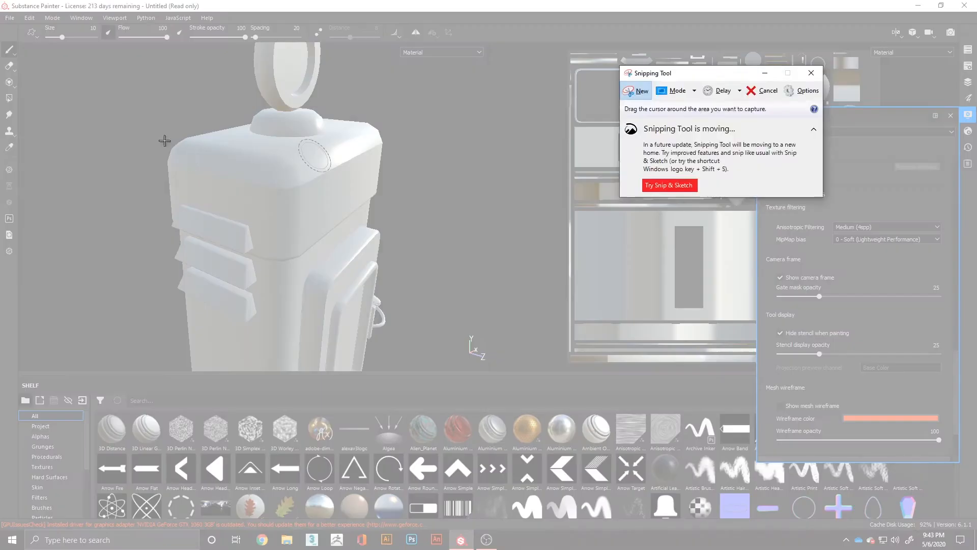
pyautogui.moveTo(82, 67); pyautogui.dragTo(452, 347)
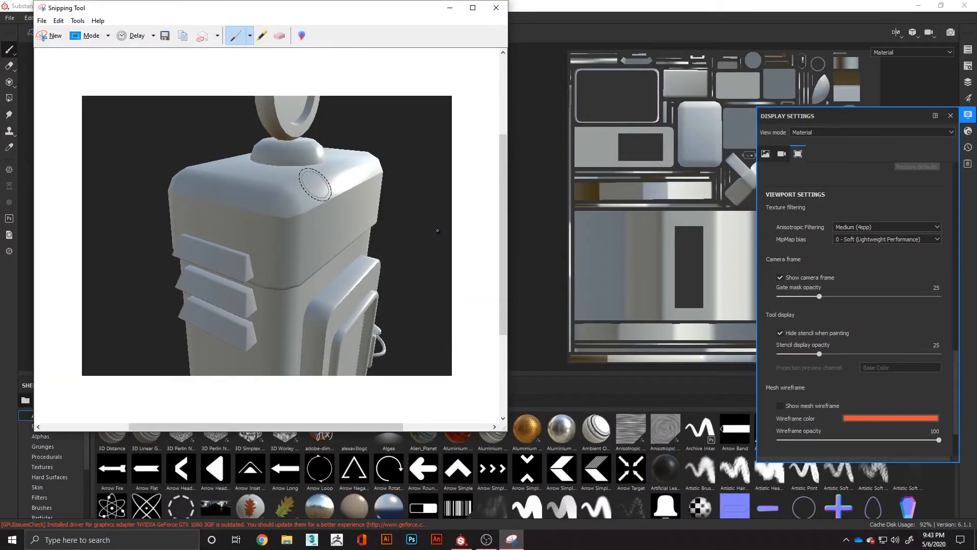
pyautogui.click(501, 11)
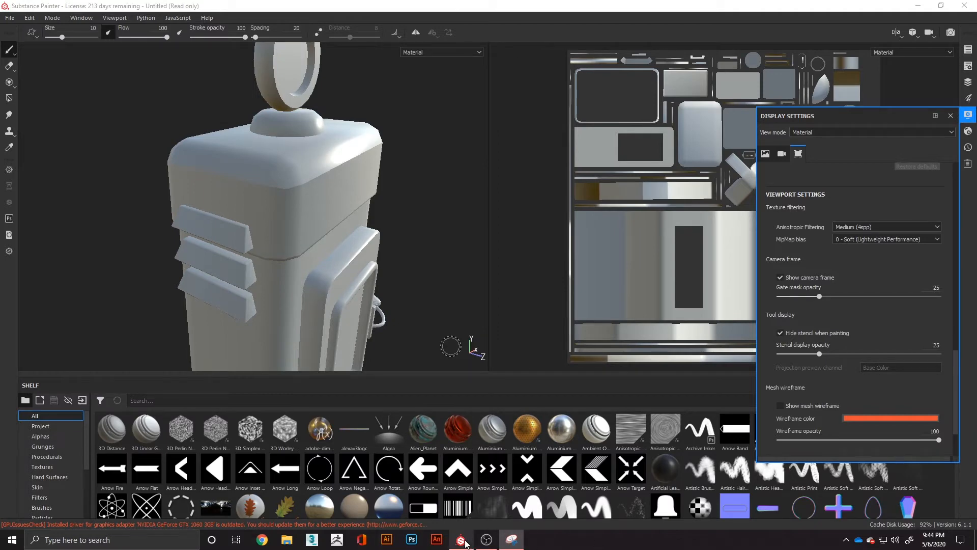
pyautogui.click(7, 18)
pyautogui.click(7, 18)
pyautogui.click(30, 18)
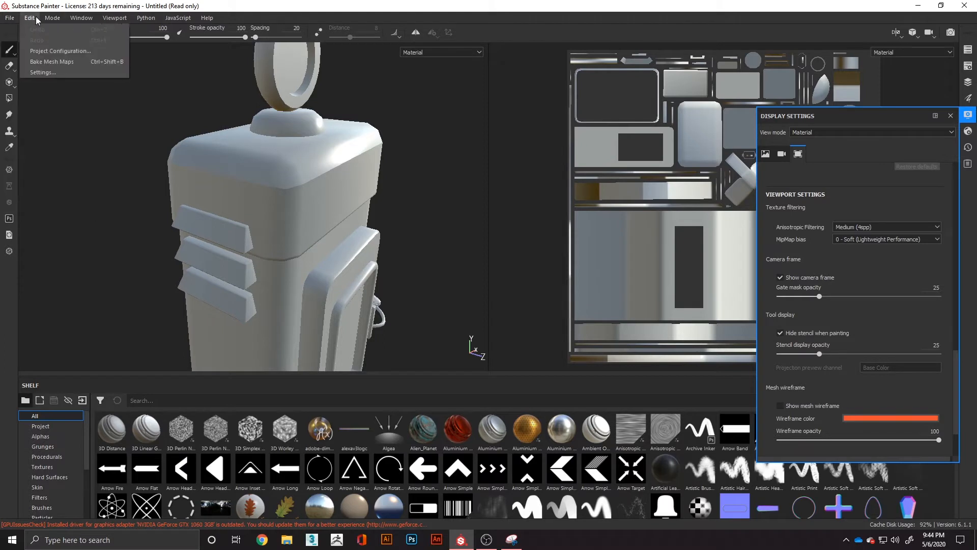
pyautogui.moveTo(12, 19)
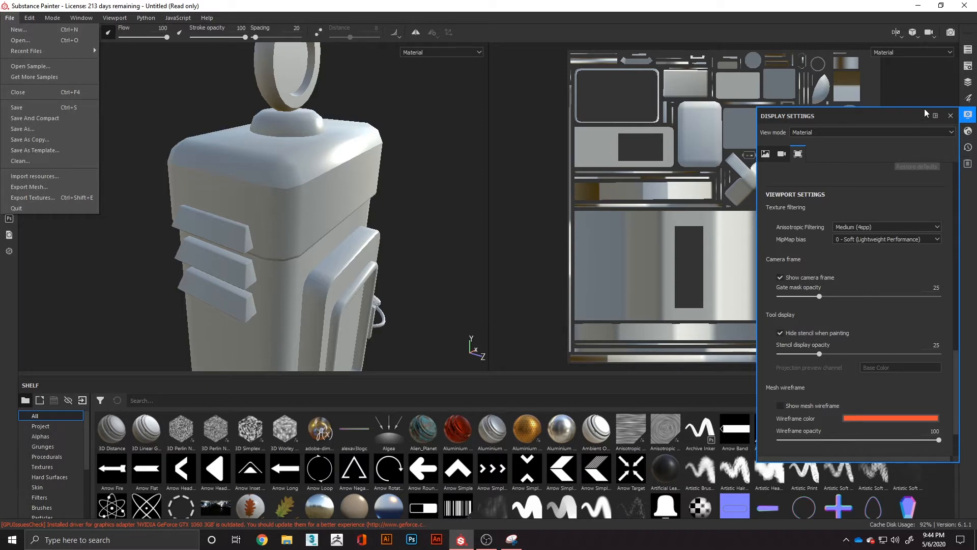
# - Create a new project from the Soda_Machine_Bake mesh, discarding the changes to the current project
pyautogui.click(951, 117)
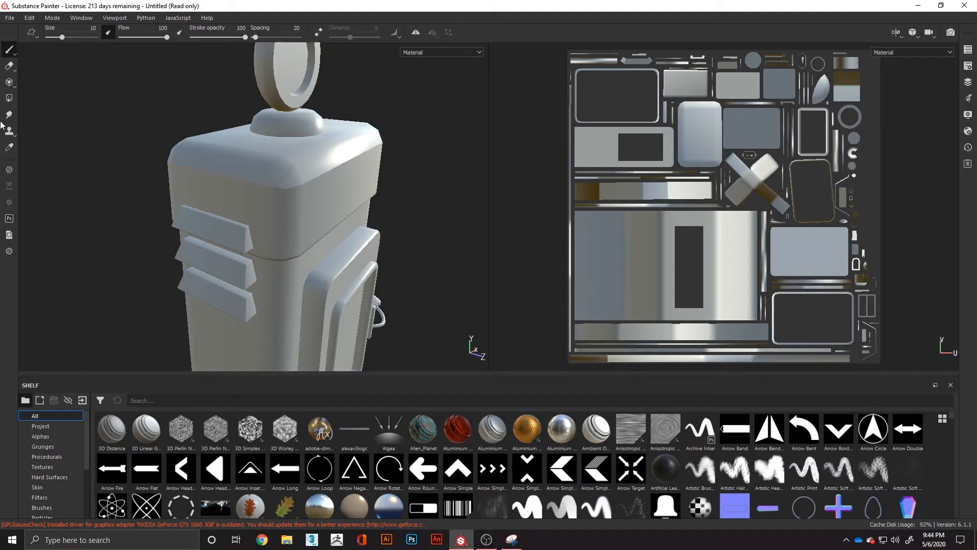
pyautogui.click(11, 19)
pyautogui.click(19, 30)
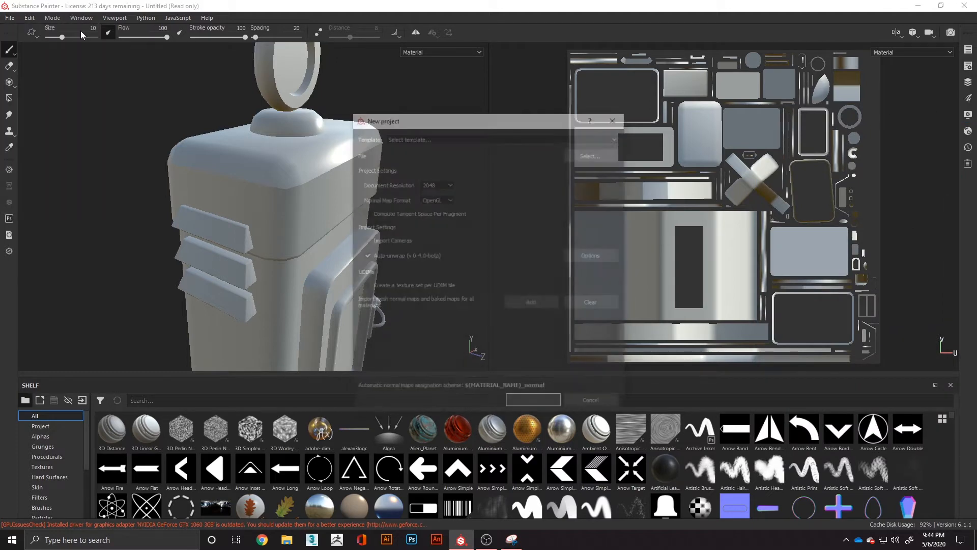
pyautogui.click(597, 157)
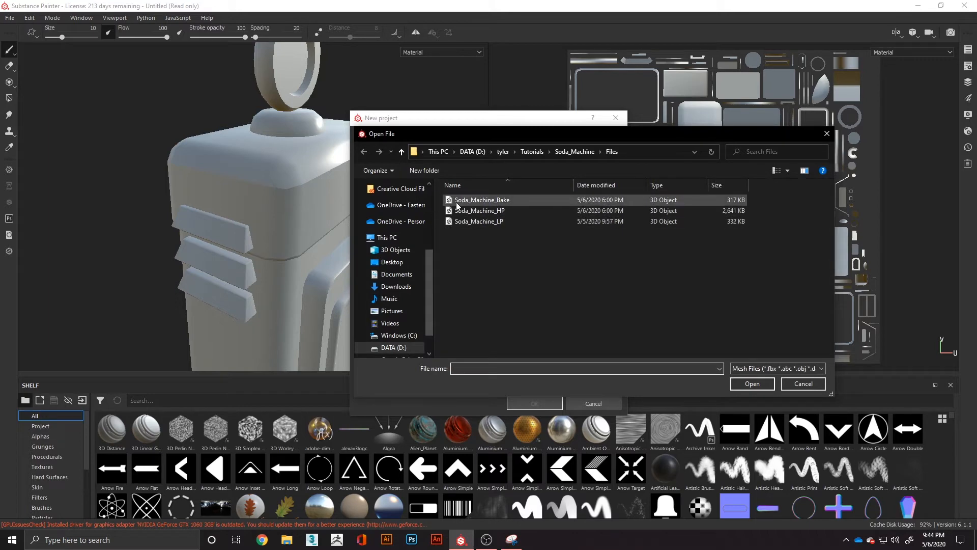
pyautogui.doubleClick(506, 201)
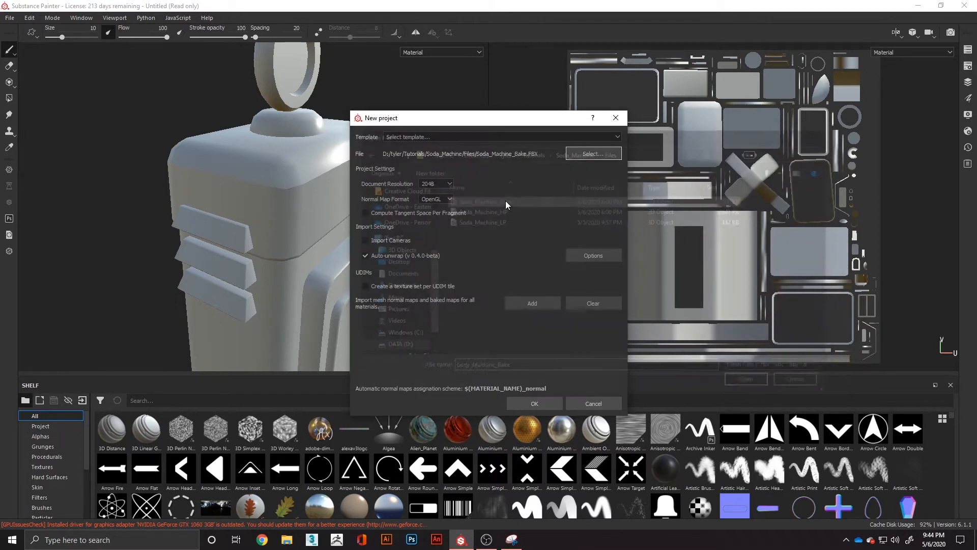
pyautogui.click(534, 403)
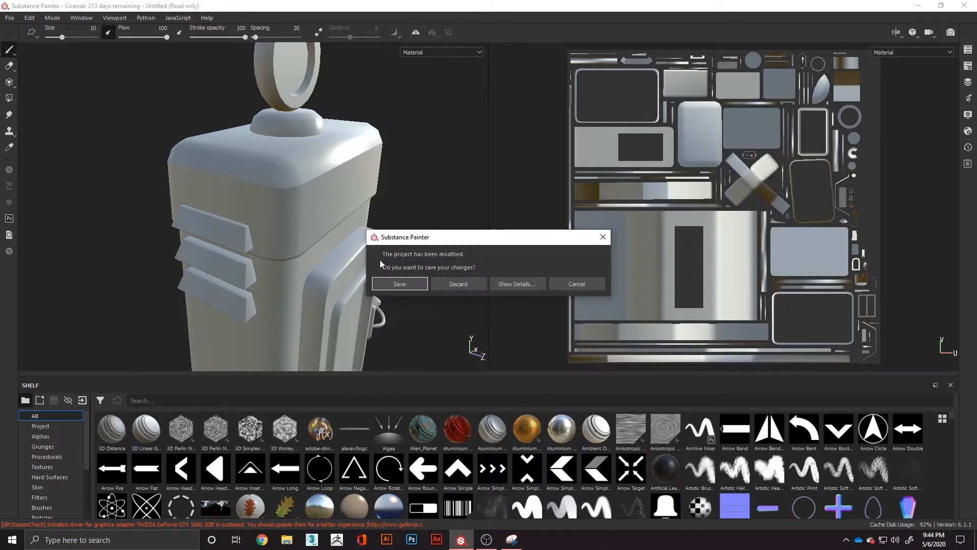
pyautogui.click(464, 286)
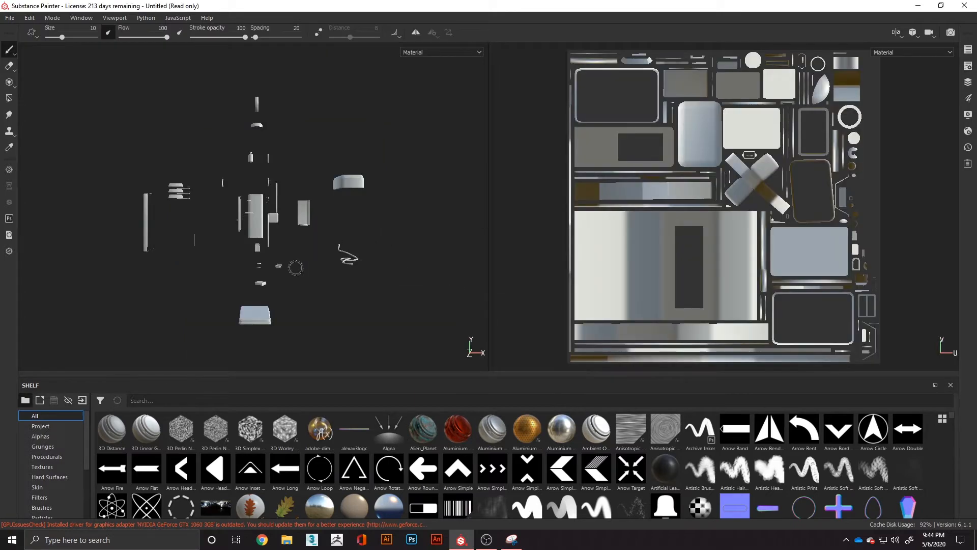
# - Examine the exploded parts of the bake mesh from several angles and open the texture set settings
pyautogui.keyDown('alt'); pyautogui.moveTo(295, 267); pyautogui.dragTo(515, 286); pyautogui.keyUp('alt')
pyautogui.keyDown('alt'); pyautogui.moveTo(367, 200); pyautogui.dragTo(353, 220, button='middle'); pyautogui.keyUp('alt')
pyautogui.scroll(-6, 352, 220)
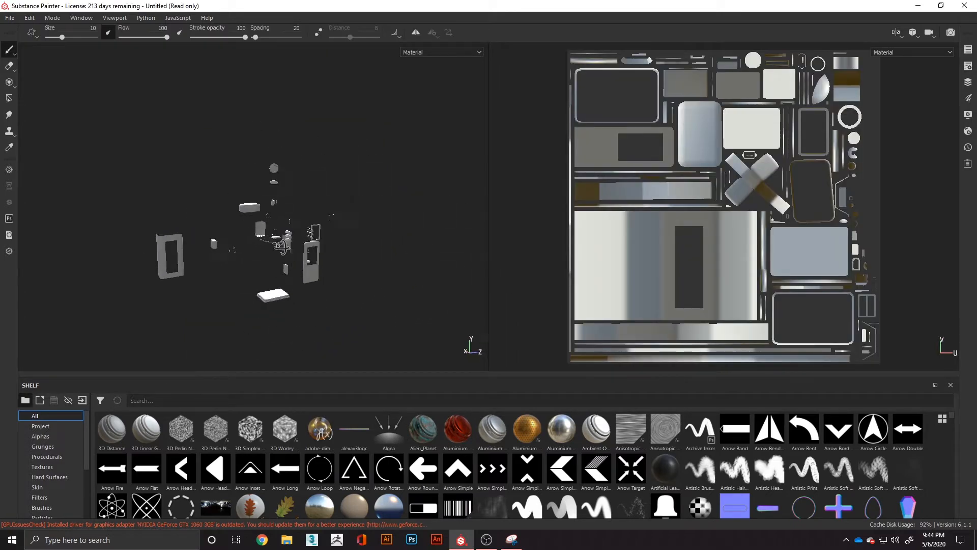
pyautogui.scroll(10, 255, 214)
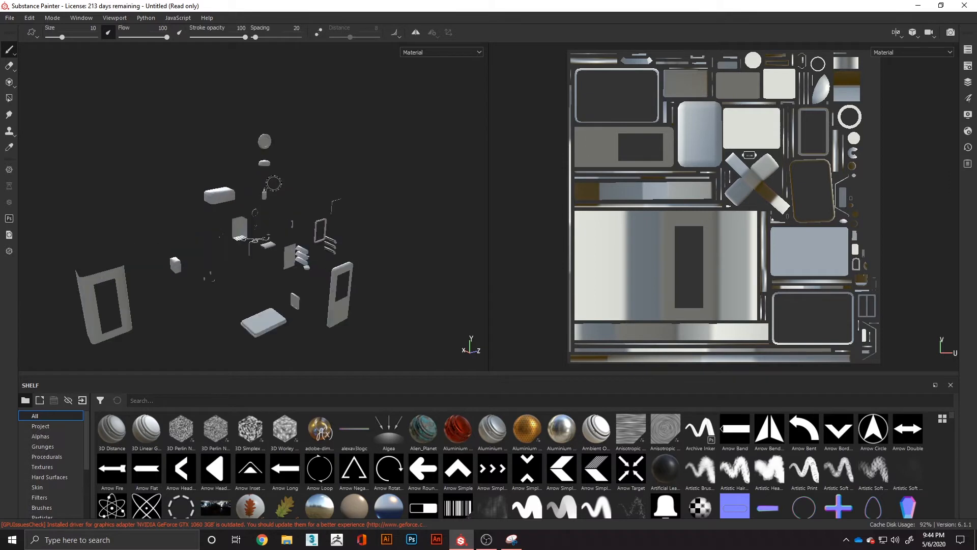
pyautogui.moveTo(259, 262)
pyautogui.keyDown('alt'); pyautogui.mouseDown()
pyautogui.moveTo(316, 275)
pyautogui.moveTo(88, 252)
pyautogui.moveTo(364, 253)
pyautogui.moveTo(330, 239)
pyautogui.mouseUp(); pyautogui.keyUp('alt')
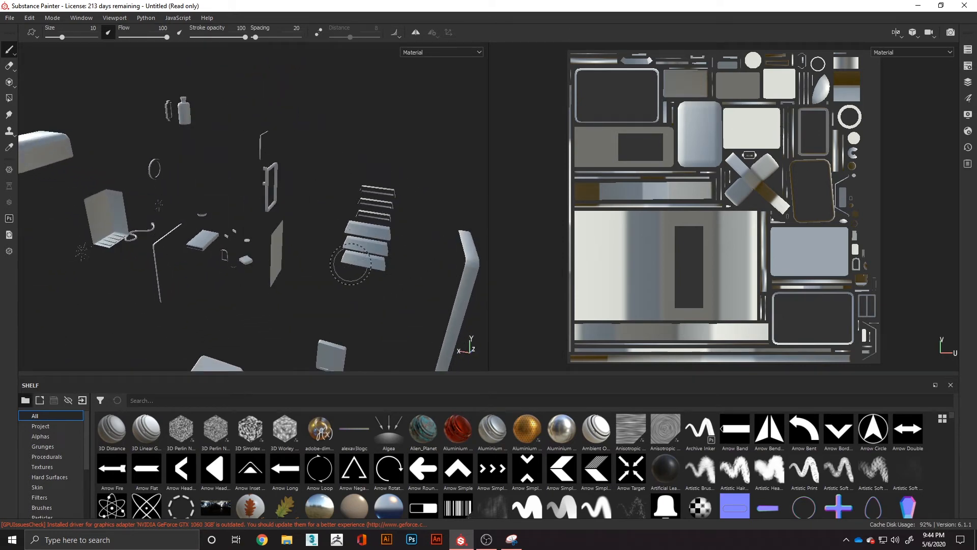
pyautogui.click(972, 82)
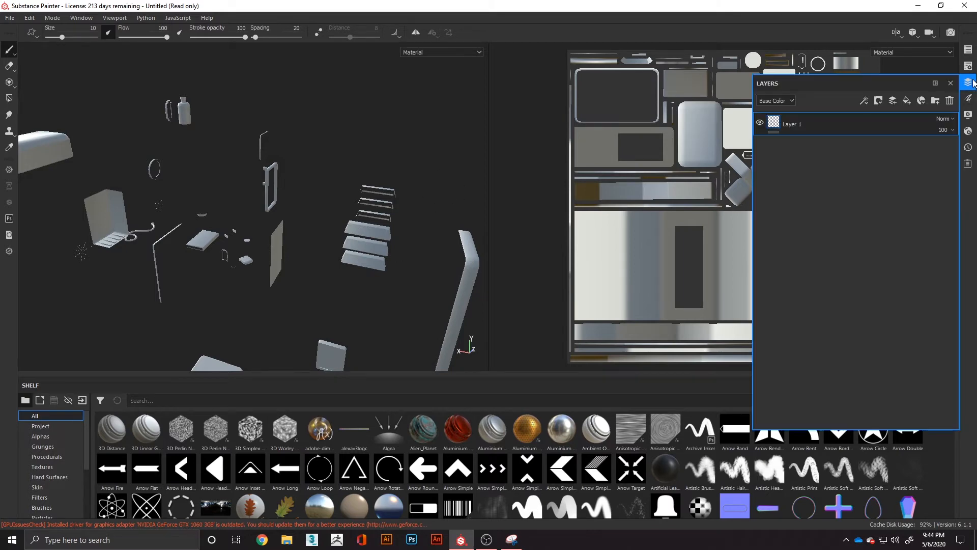
pyautogui.click(970, 67)
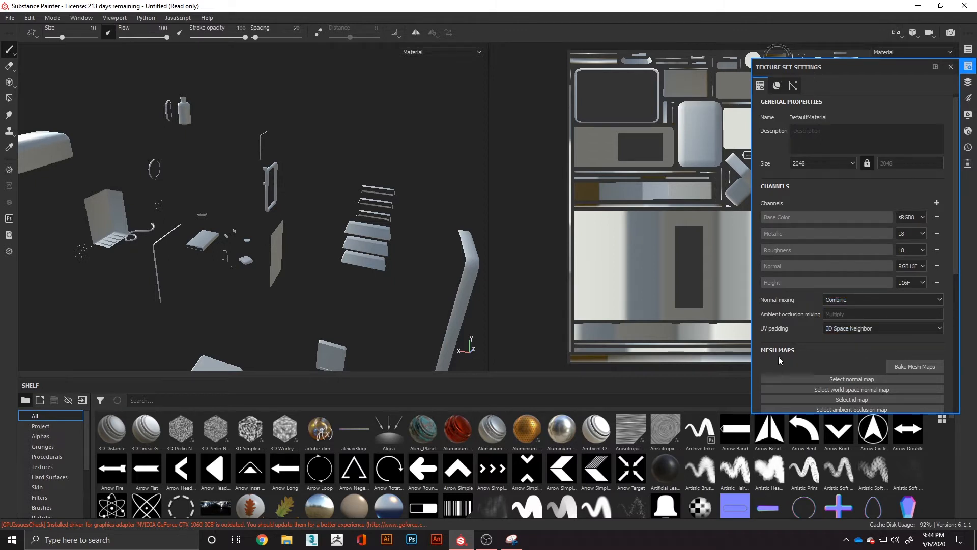
# - Open the mesh map baking settings, set the output size to 2048, and load Soda_Machine_HP as the high definition mesh
pyautogui.scroll(-1, 778, 168)
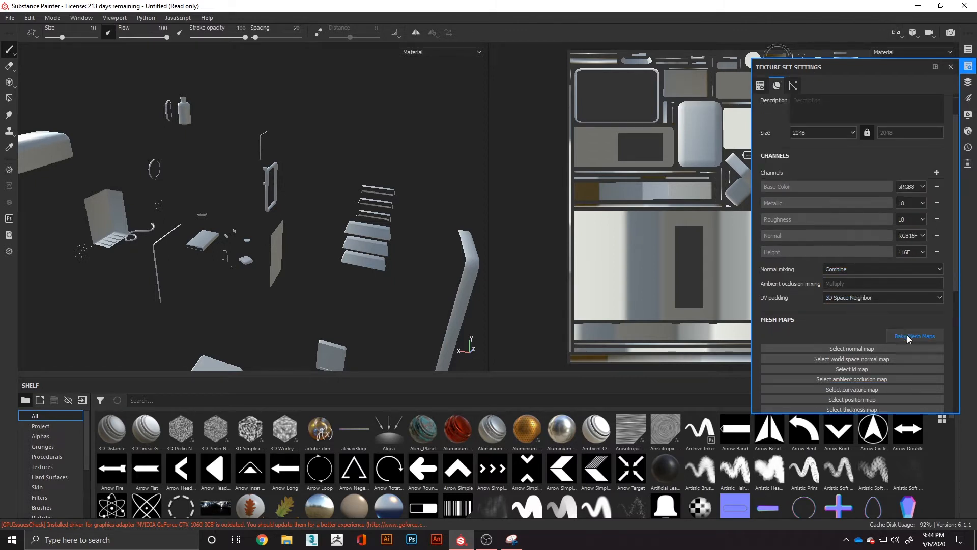
pyautogui.click(933, 338)
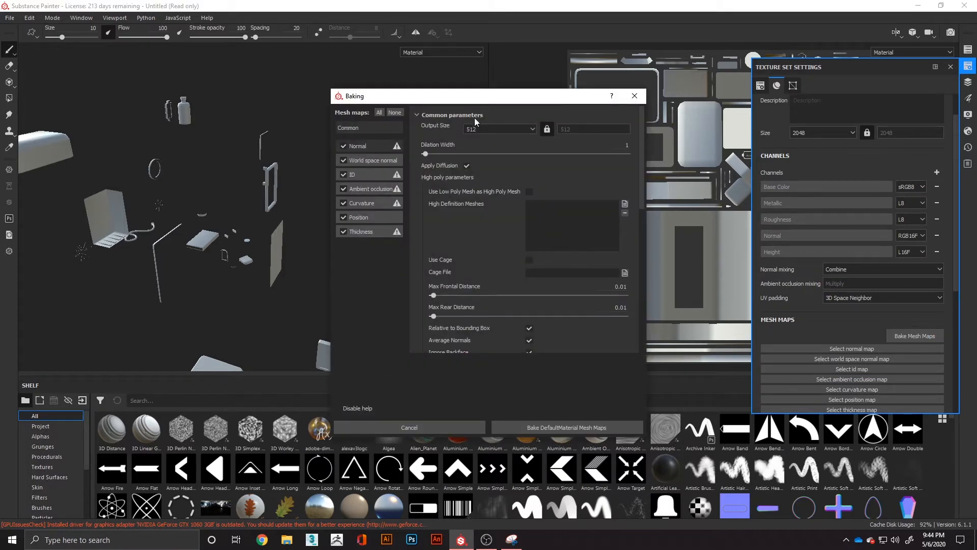
pyautogui.click(489, 127)
pyautogui.click(481, 175)
pyautogui.click(625, 204)
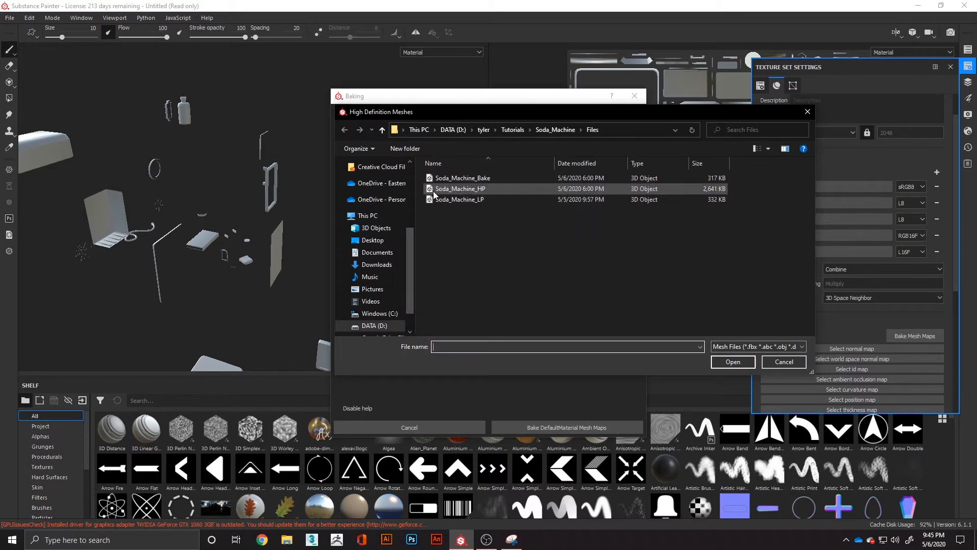
pyautogui.doubleClick(484, 191)
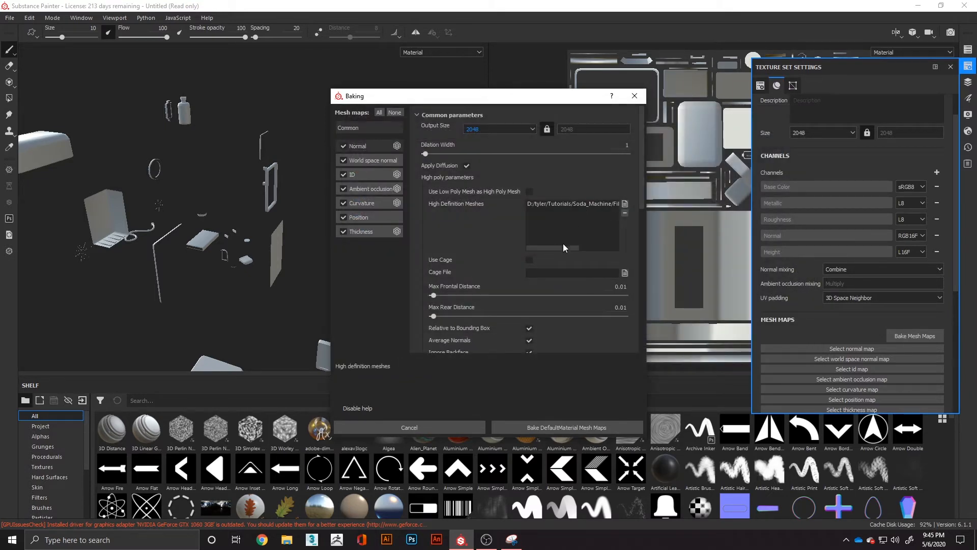
pyautogui.moveTo(563, 246); pyautogui.dragTo(533, 250)
# - Set the bake's antialiasing to Subsampling 2x2 and match the low and high poly meshes By Mesh Name
pyautogui.scroll(-1, 472, 261)
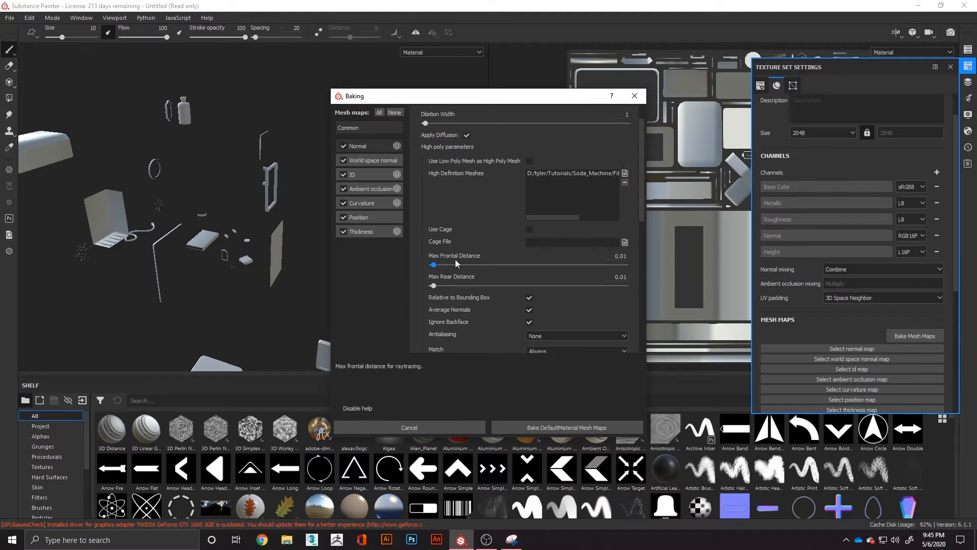
pyautogui.scroll(-2, 489, 288)
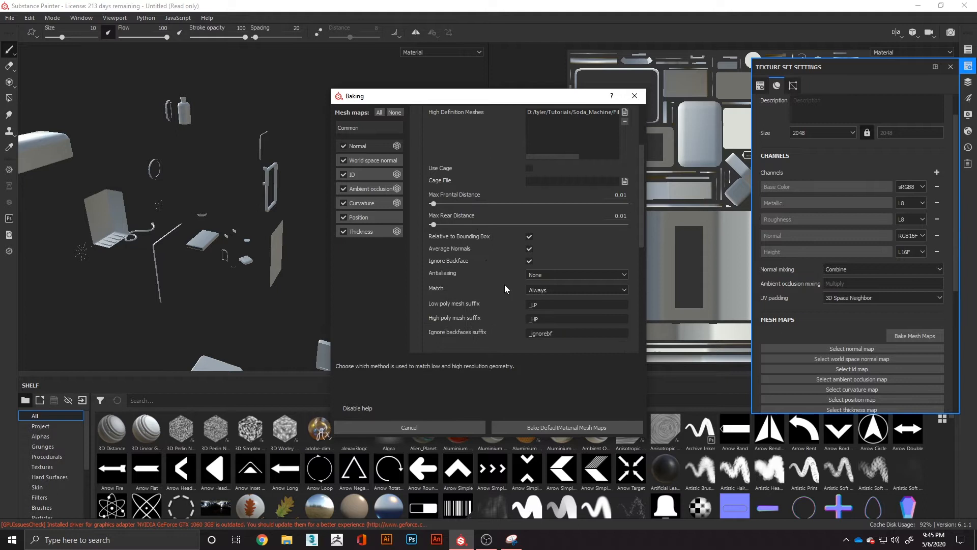
pyautogui.click(548, 278)
pyautogui.click(549, 287)
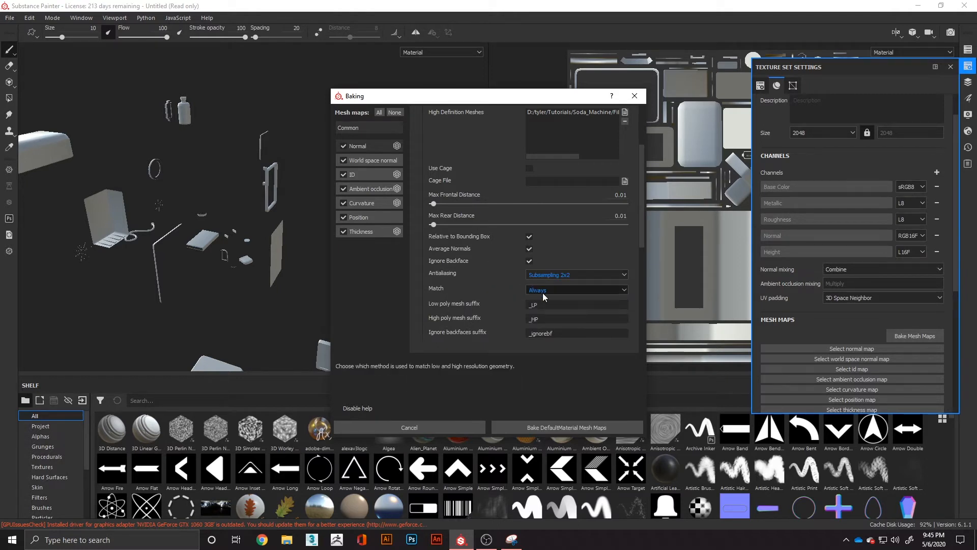
pyautogui.click(543, 291)
pyautogui.click(545, 307)
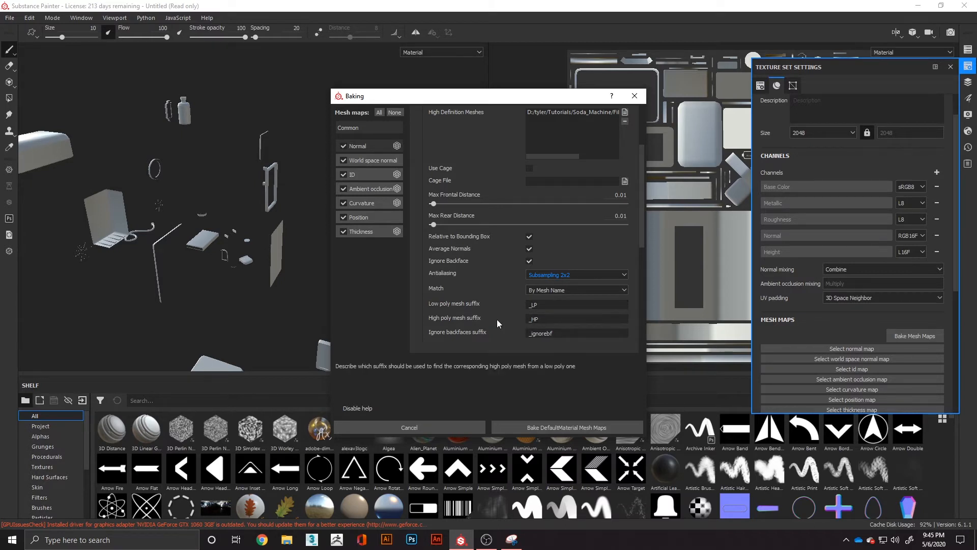
# - Choose Material Color as the ID map's color source and bake all the DefaultMaterial mesh maps
pyautogui.scroll(-3, 470, 311)
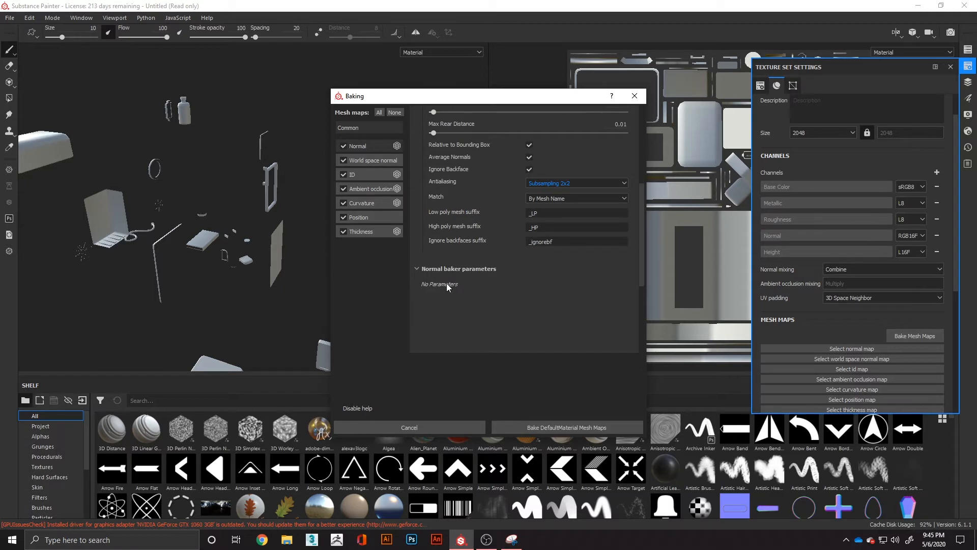
pyautogui.click(368, 173)
pyautogui.scroll(2, 465, 214)
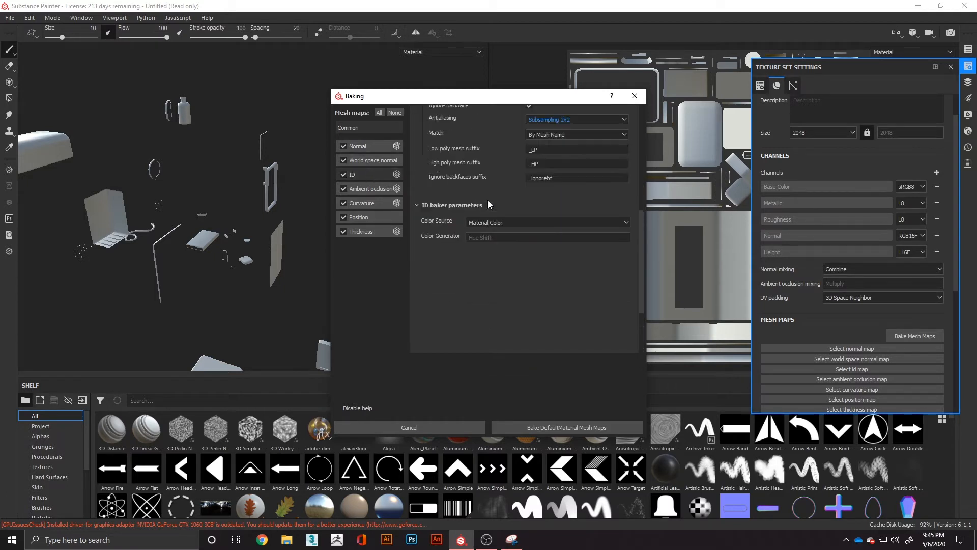
pyautogui.click(508, 222)
pyautogui.click(502, 233)
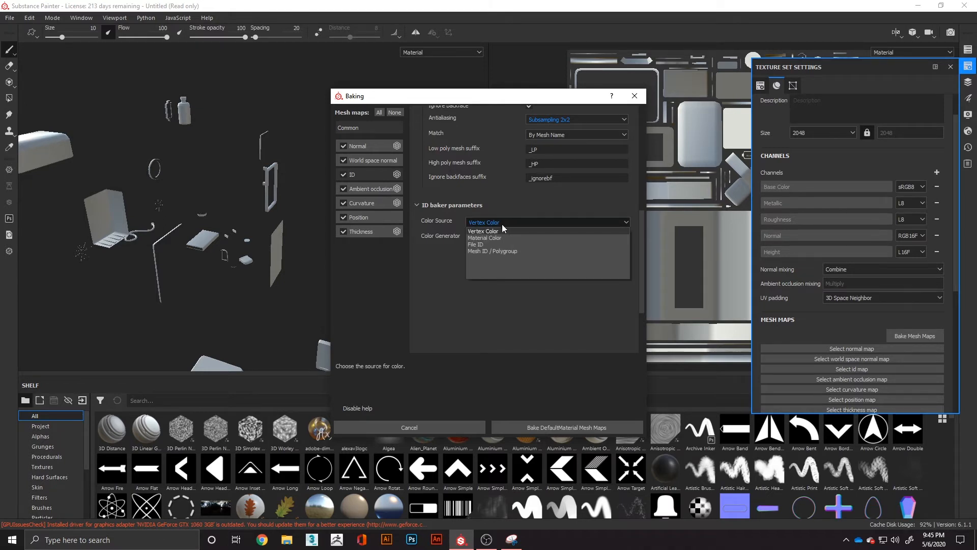
pyautogui.click(478, 238)
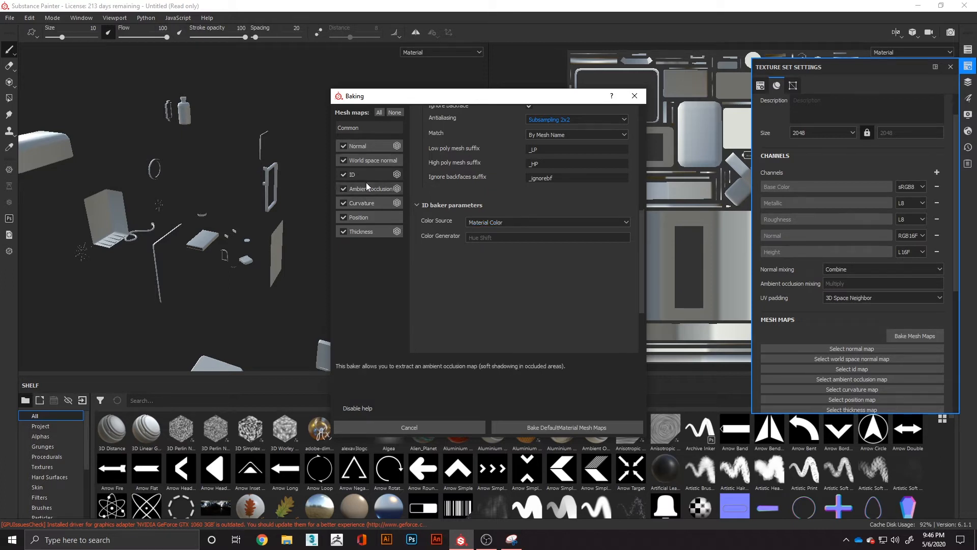
pyautogui.click(526, 430)
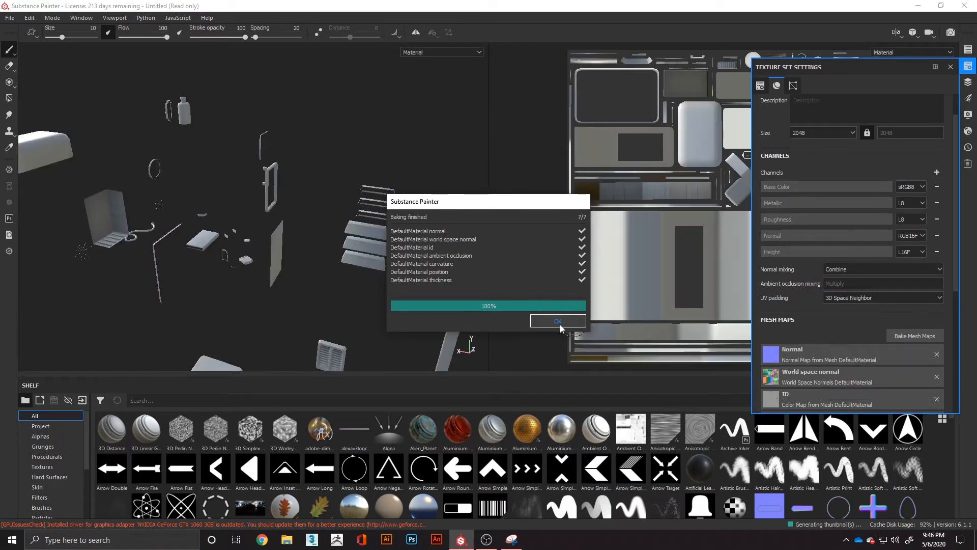
# - Examine the exploded mesh with its baked mesh maps, and preview the color and normal maps among the project resources
pyautogui.press('alt')
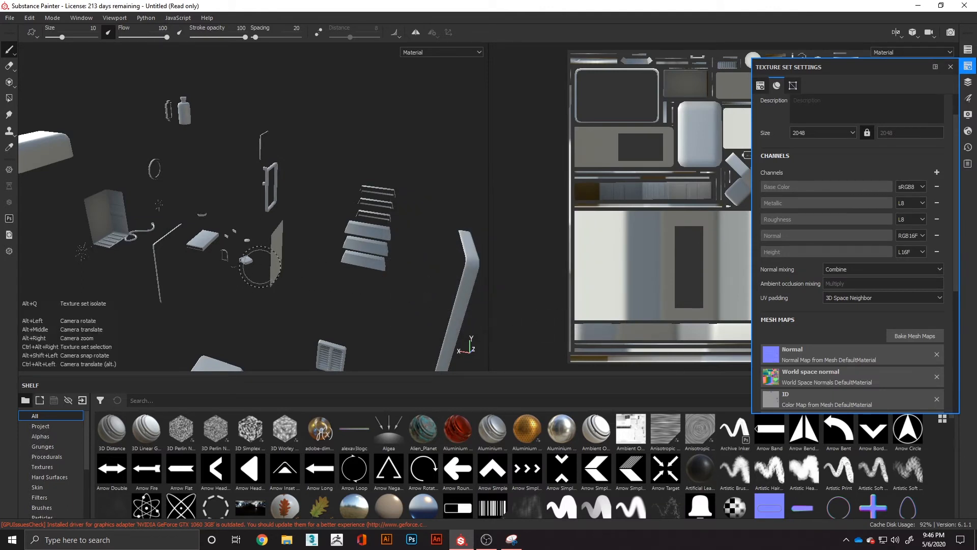
pyautogui.moveTo(103, 236)
pyautogui.keyDown('alt'); pyautogui.mouseDown()
pyautogui.moveTo(245, 243)
pyautogui.moveTo(153, 250)
pyautogui.mouseUp(); pyautogui.keyUp('alt')
pyautogui.scroll(-5, 815, 372)
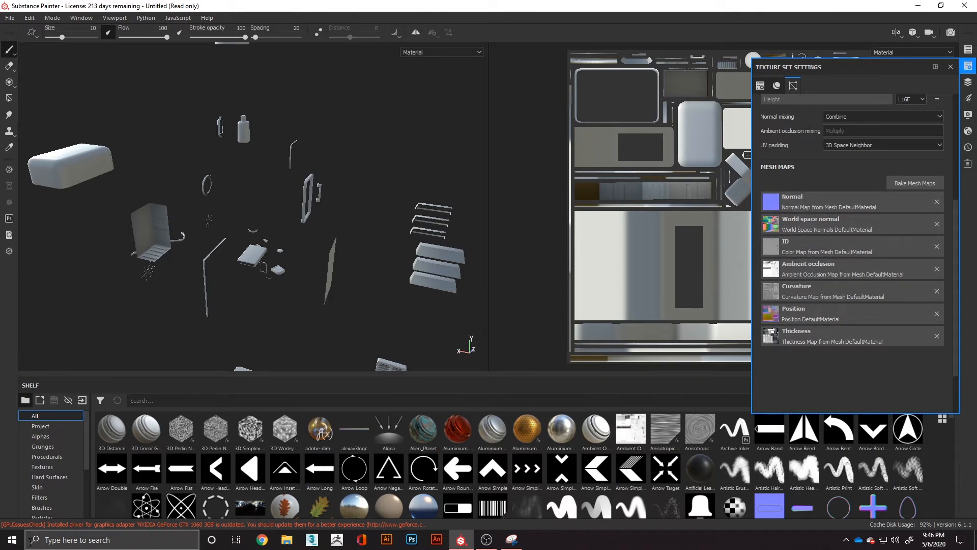
pyautogui.click(40, 427)
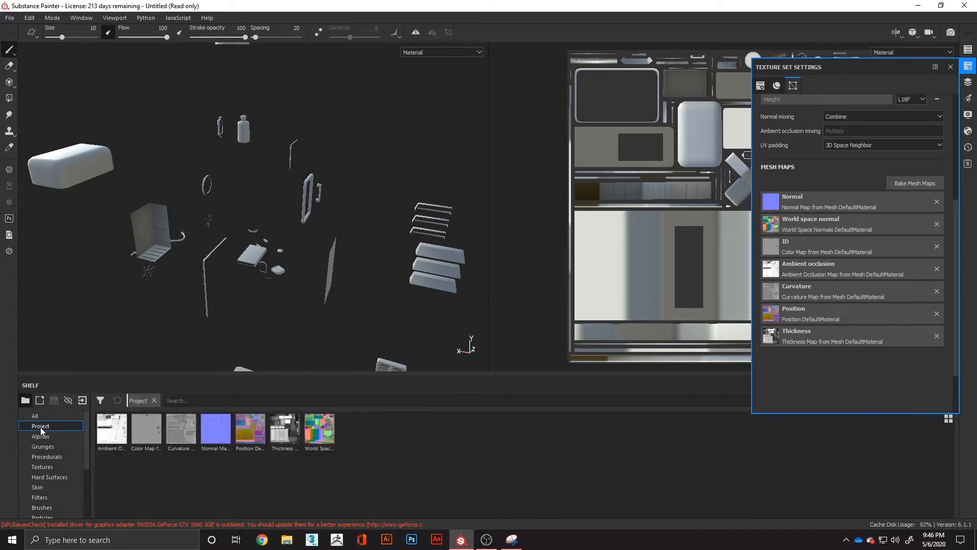
pyautogui.click(141, 431)
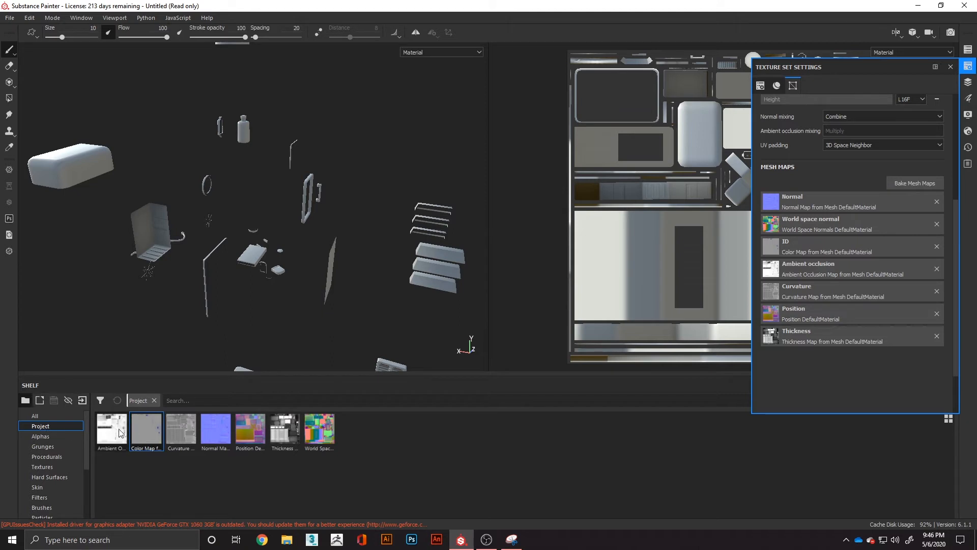
pyautogui.moveTo(139, 429)
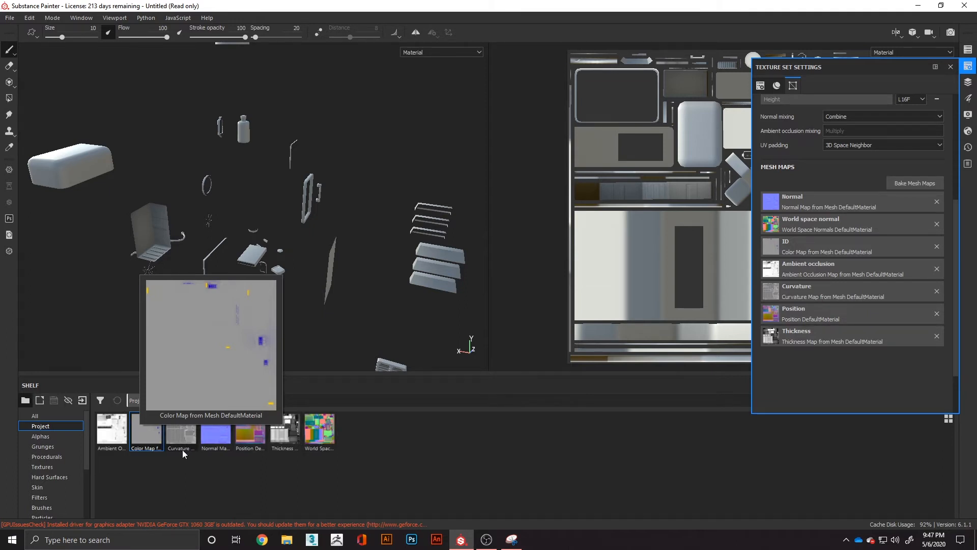
pyautogui.moveTo(224, 436)
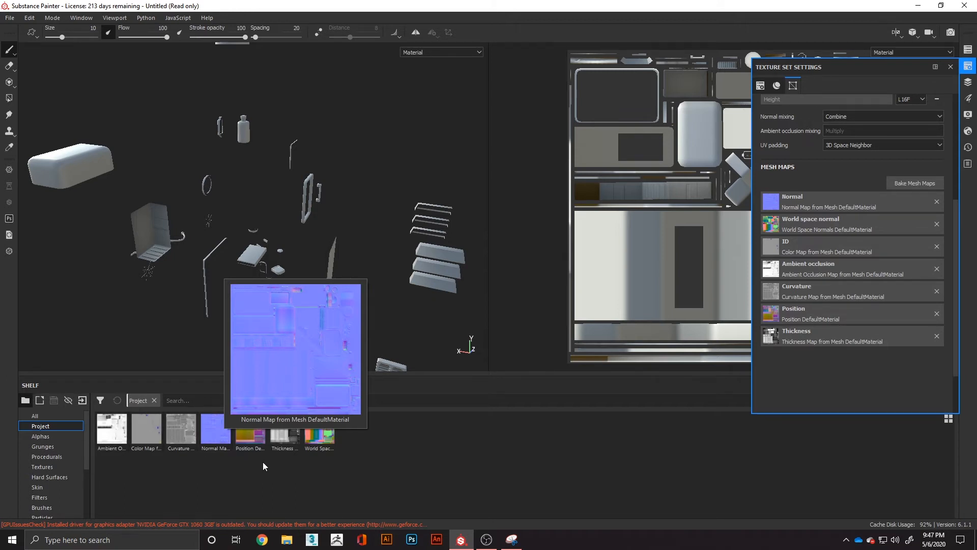
pyautogui.click(49, 18)
pyautogui.moveTo(34, 20)
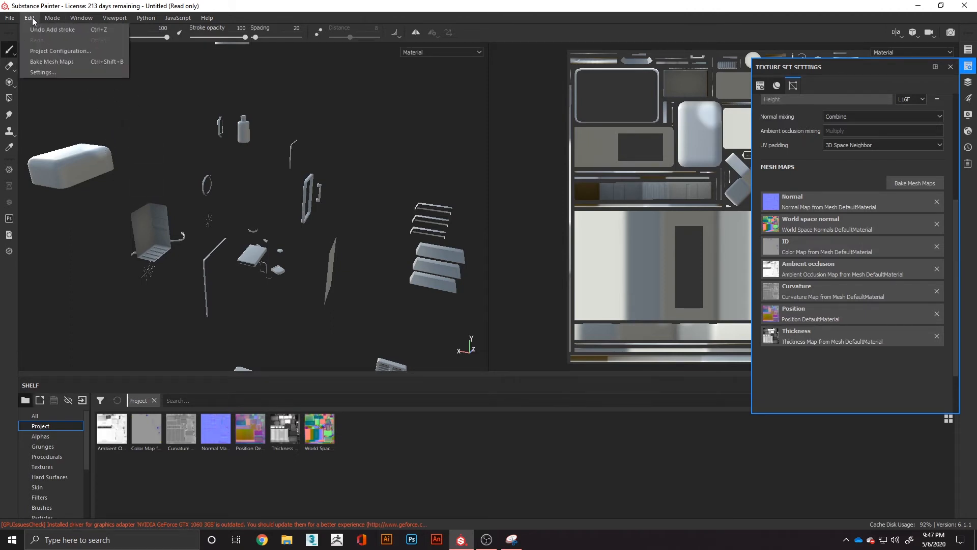
pyautogui.click(42, 51)
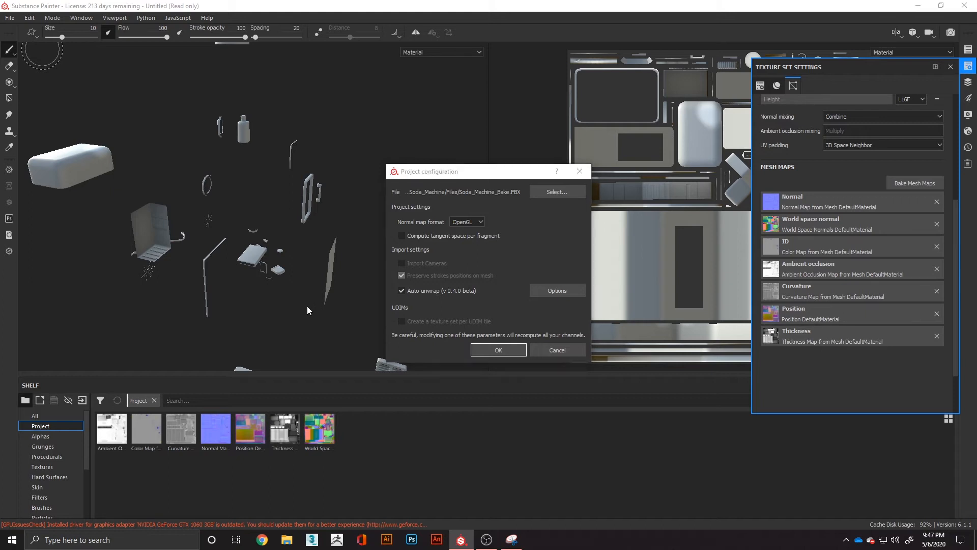
pyautogui.click(559, 349)
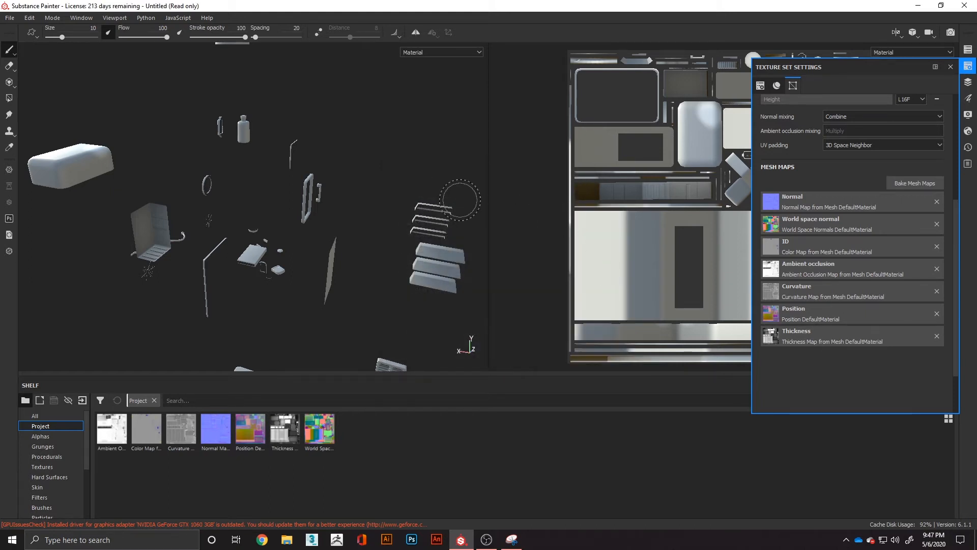
# - Delete Layer 1 and replace the project's mesh with Soda_Machine_LP in the project configuration
pyautogui.click(950, 67)
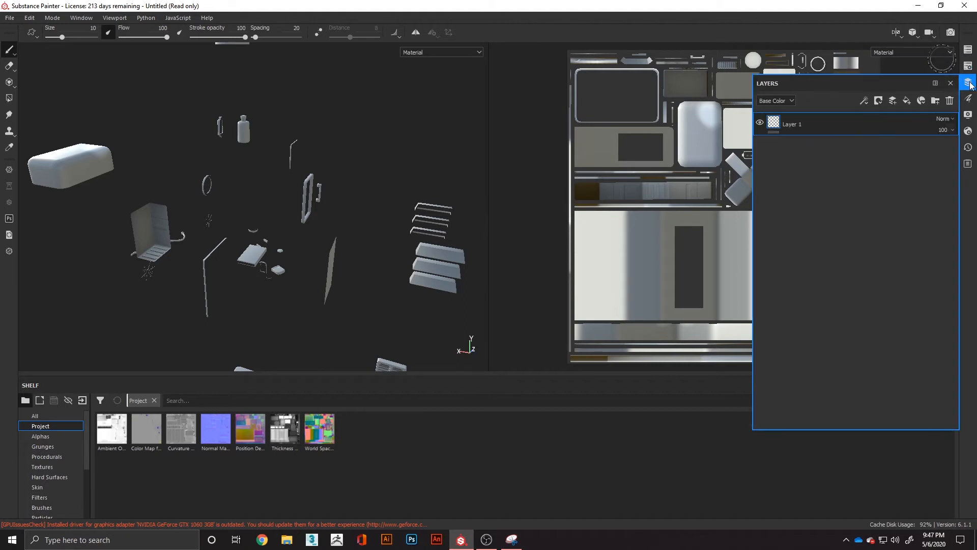
pyautogui.click(950, 100)
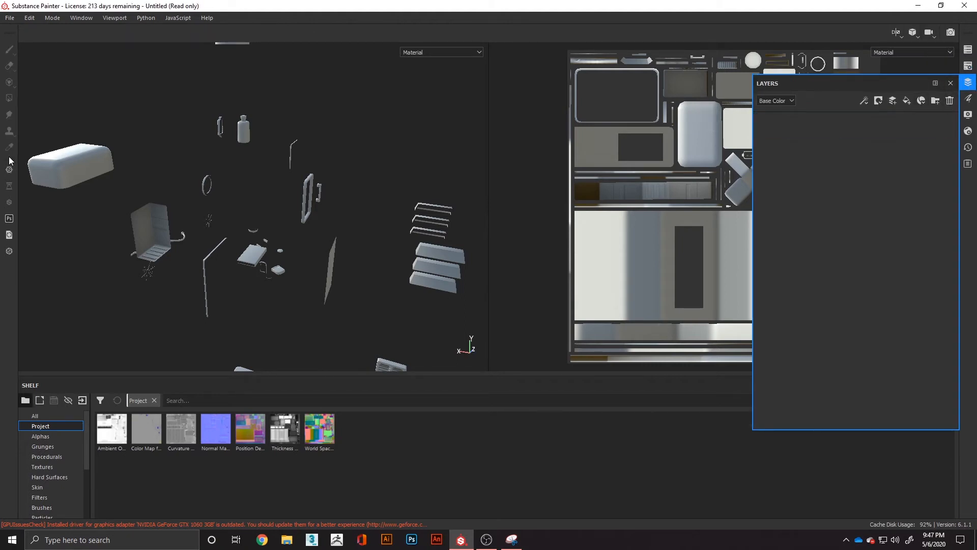
pyautogui.click(30, 17)
pyautogui.click(57, 53)
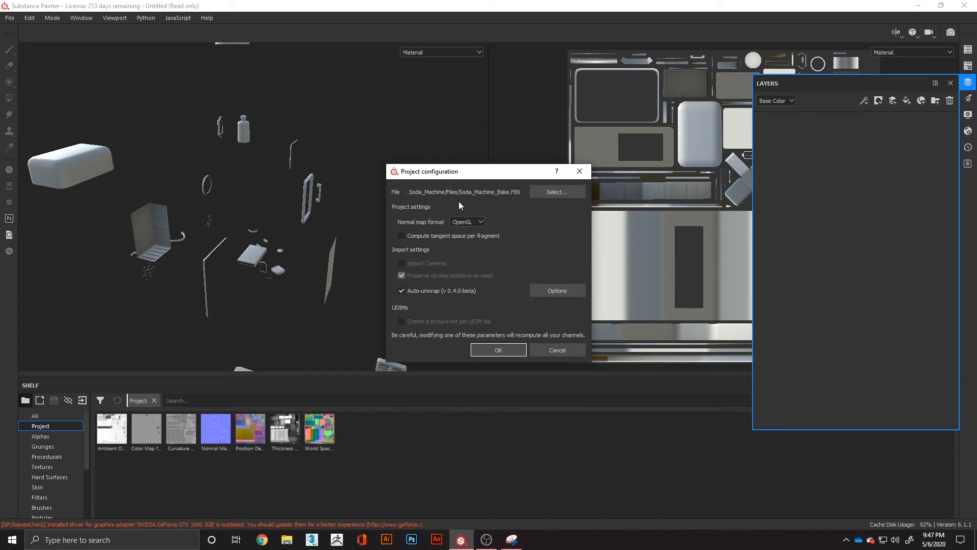
pyautogui.click(547, 192)
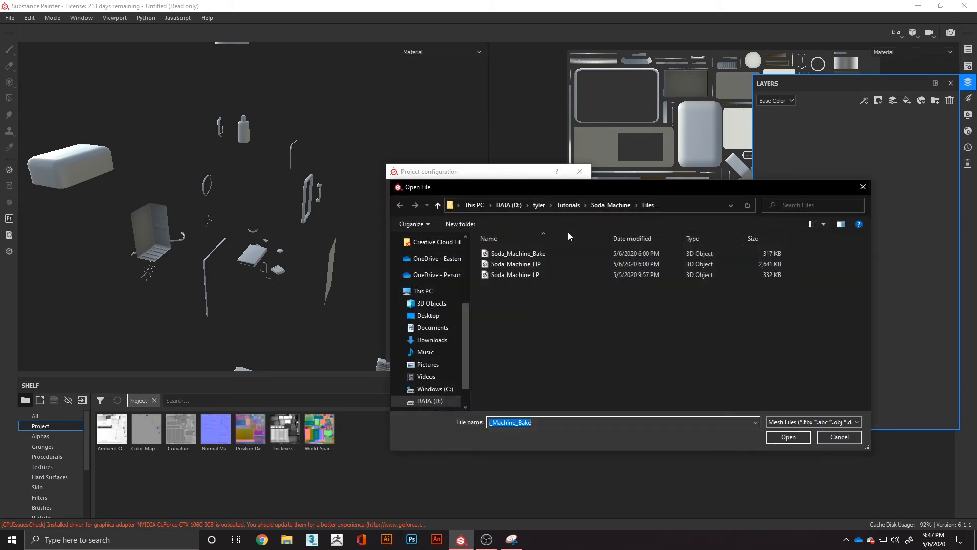
pyautogui.doubleClick(515, 276)
pyautogui.click(513, 348)
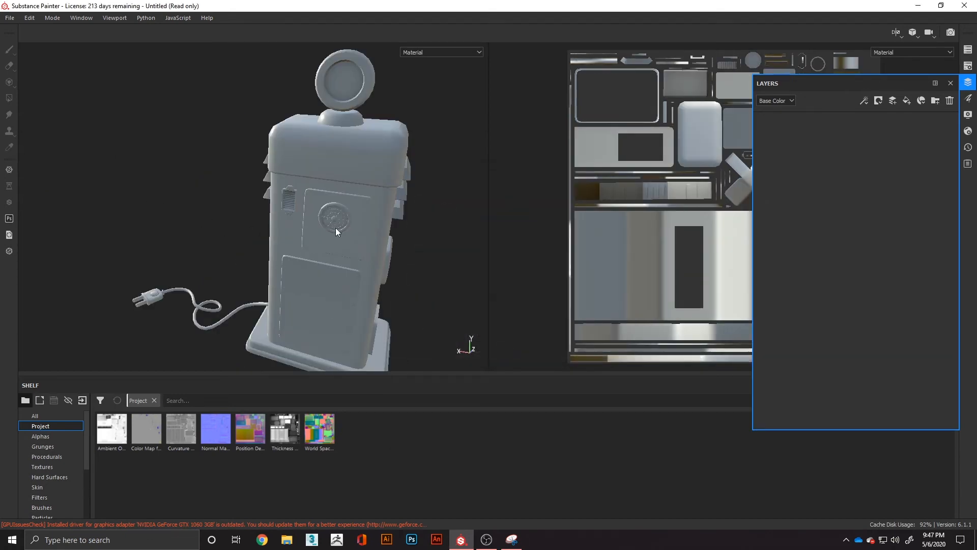
# - Compare the baked soda machine's upper housing with the earlier capture in Snipping Tool, and close the capture without saving it
pyautogui.keyDown('alt'); pyautogui.moveTo(390, 168); pyautogui.dragTo(224, 173); pyautogui.keyUp('alt')
pyautogui.scroll(5, 228, 178)
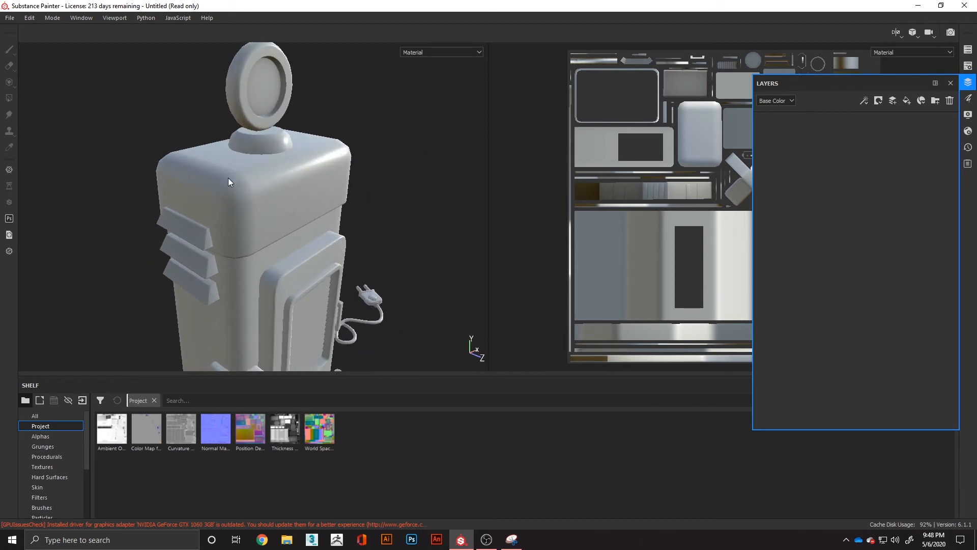
pyautogui.keyDown('alt'); pyautogui.moveTo(249, 173); pyautogui.dragTo(235, 189); pyautogui.keyUp('alt')
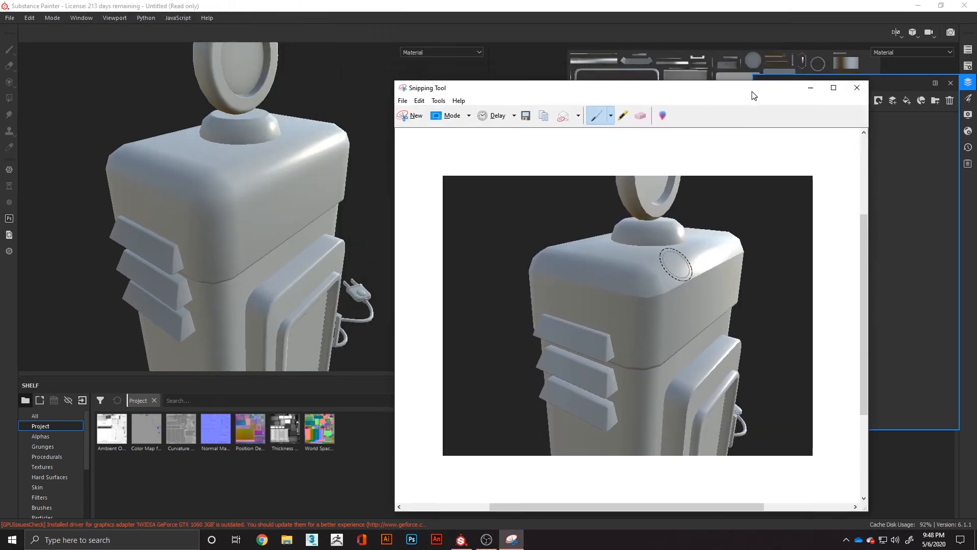
pyautogui.moveTo(753, 92); pyautogui.dragTo(755, 71)
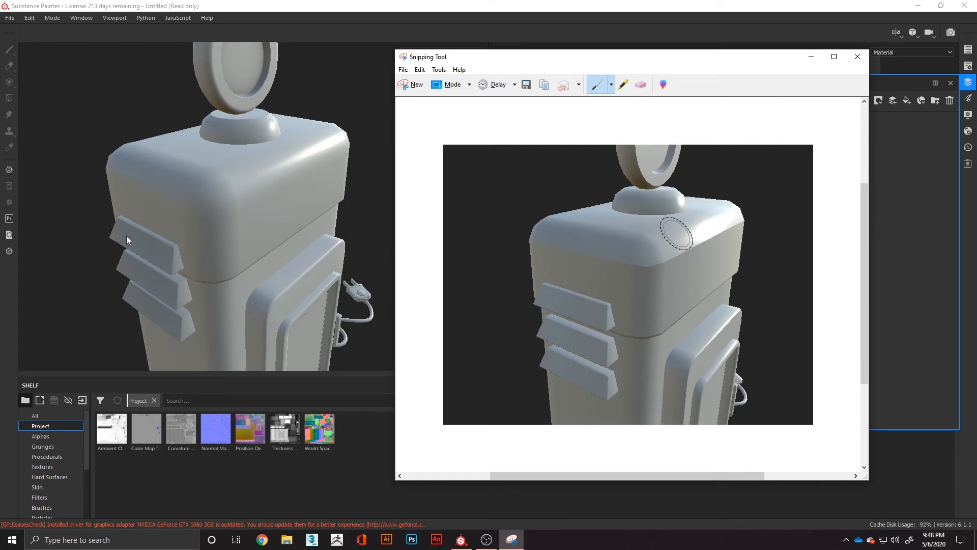
pyautogui.click(858, 57)
pyautogui.click(662, 275)
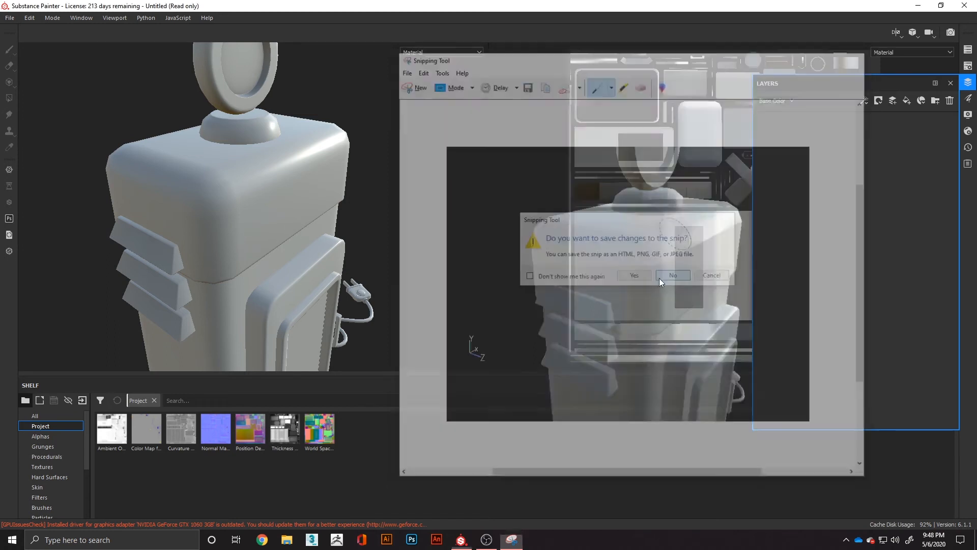
# - Examine the baked normals up close on the upper housing, louvers, side vent, rear panel screws and bottle
pyautogui.keyDown('alt'); pyautogui.moveTo(207, 264); pyautogui.dragTo(312, 259); pyautogui.keyUp('alt')
pyautogui.moveTo(68, 277)
pyautogui.keyDown('alt'); pyautogui.mouseDown(button='middle')
pyautogui.moveTo(63, 305)
pyautogui.moveTo(288, 273)
pyautogui.mouseUp(button='middle'); pyautogui.keyUp('alt')
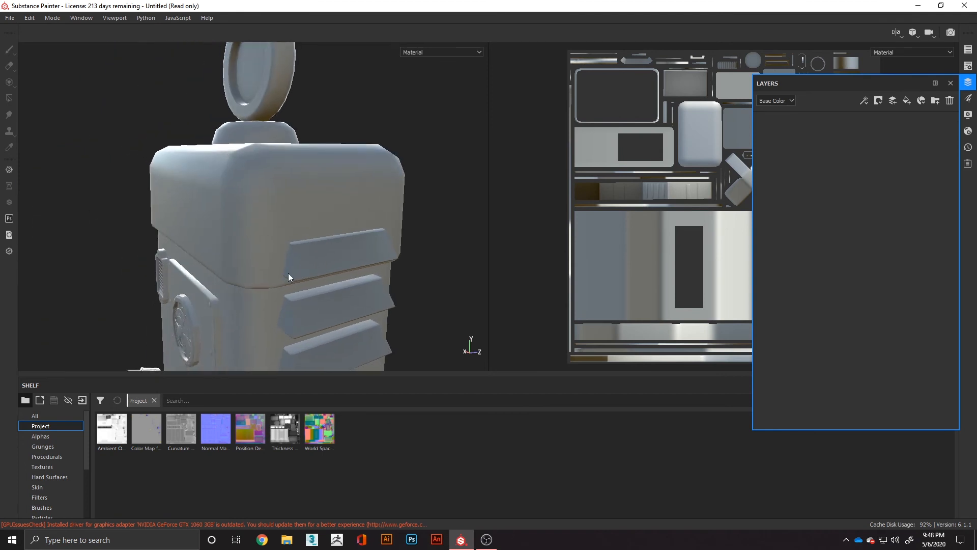
pyautogui.keyDown('alt'); pyautogui.moveTo(288, 273); pyautogui.dragTo(248, 259); pyautogui.keyUp('alt')
pyautogui.scroll(-3, 239, 307)
pyautogui.keyDown('alt'); pyautogui.moveTo(248, 259); pyautogui.dragTo(291, 157, button='middle'); pyautogui.keyUp('alt')
pyautogui.keyDown('alt'); pyautogui.moveTo(209, 263); pyautogui.dragTo(320, 219, button='middle'); pyautogui.keyUp('alt')
pyautogui.keyDown('alt'); pyautogui.moveTo(220, 249); pyautogui.dragTo(243, 228); pyautogui.keyUp('alt')
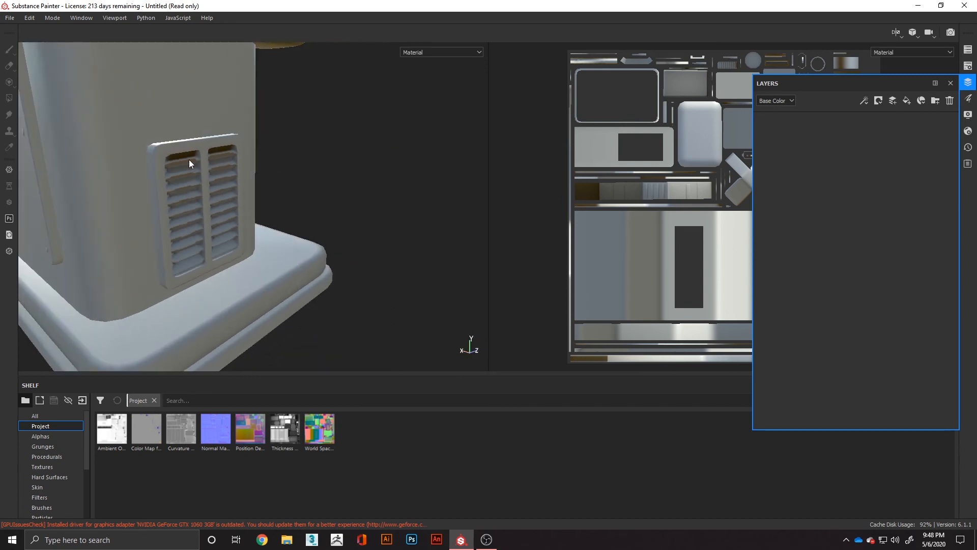
pyautogui.keyDown('alt'); pyautogui.moveTo(81, 240); pyautogui.dragTo(392, 270); pyautogui.keyUp('alt')
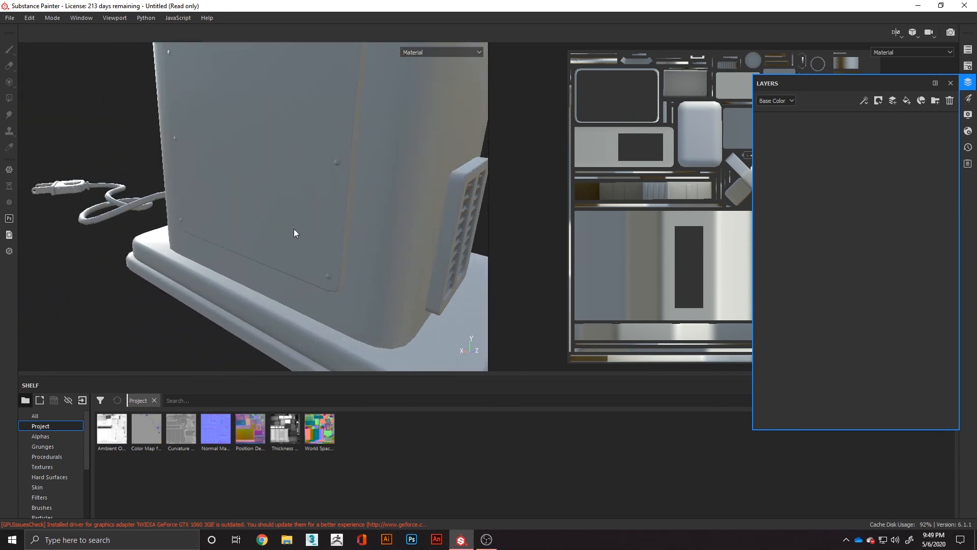
pyautogui.keyDown('alt'); pyautogui.moveTo(172, 238); pyautogui.dragTo(227, 195); pyautogui.keyUp('alt')
pyautogui.keyDown('alt'); pyautogui.moveTo(127, 283); pyautogui.dragTo(370, 148); pyautogui.keyUp('alt')
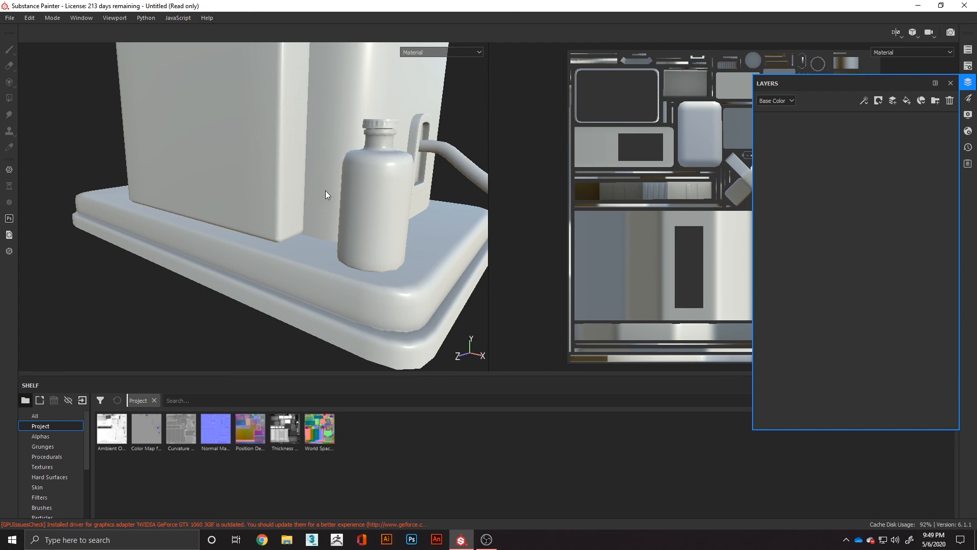
# - Examine the base, front door and power cord, and view the whole baked soda machine from several sides
pyautogui.scroll(-3, 360, 220)
pyautogui.scroll(-2, 361, 220)
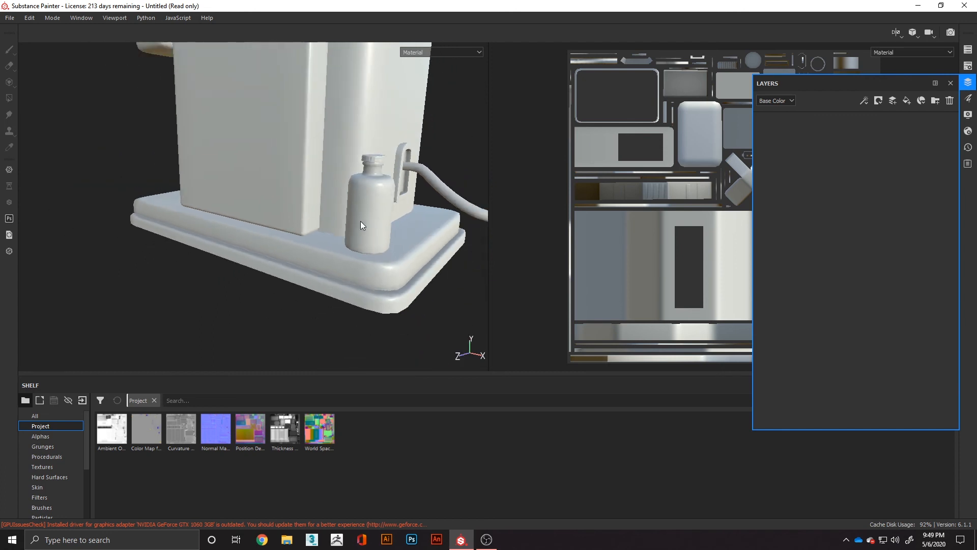
pyautogui.scroll(-3, 361, 225)
pyautogui.keyDown('alt'); pyautogui.moveTo(339, 171); pyautogui.dragTo(245, 274, button='middle'); pyautogui.keyUp('alt')
pyautogui.keyDown('alt'); pyautogui.moveTo(299, 316); pyautogui.dragTo(339, 321); pyautogui.keyUp('alt')
pyautogui.keyDown('alt'); pyautogui.moveTo(339, 322); pyautogui.dragTo(248, 239, button='middle'); pyautogui.keyUp('alt')
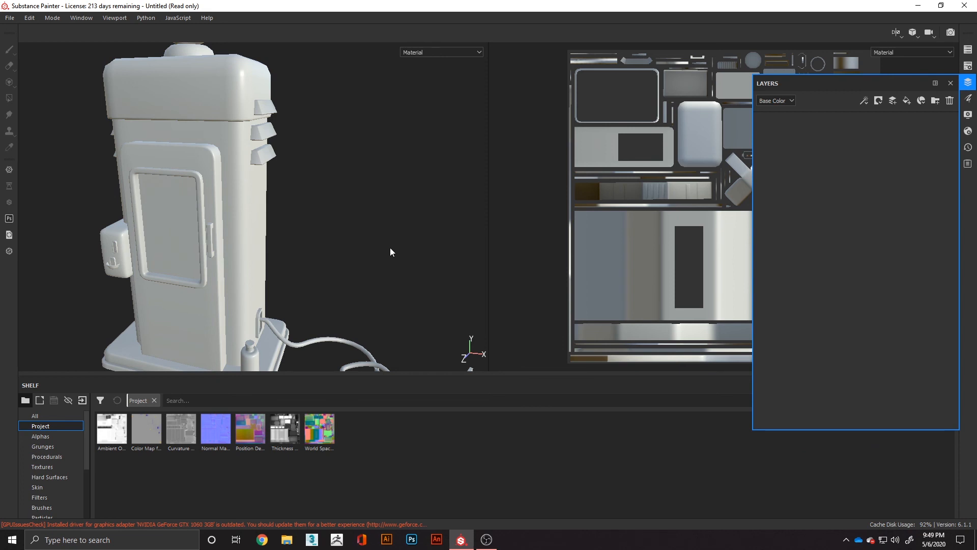
pyautogui.keyDown('alt'); pyautogui.moveTo(350, 258); pyautogui.dragTo(329, 264, button='middle'); pyautogui.keyUp('alt')
pyautogui.keyDown('alt'); pyautogui.moveTo(329, 264); pyautogui.dragTo(364, 272); pyautogui.keyUp('alt')
pyautogui.scroll(3, 300, 278)
pyautogui.scroll(-4, 300, 277)
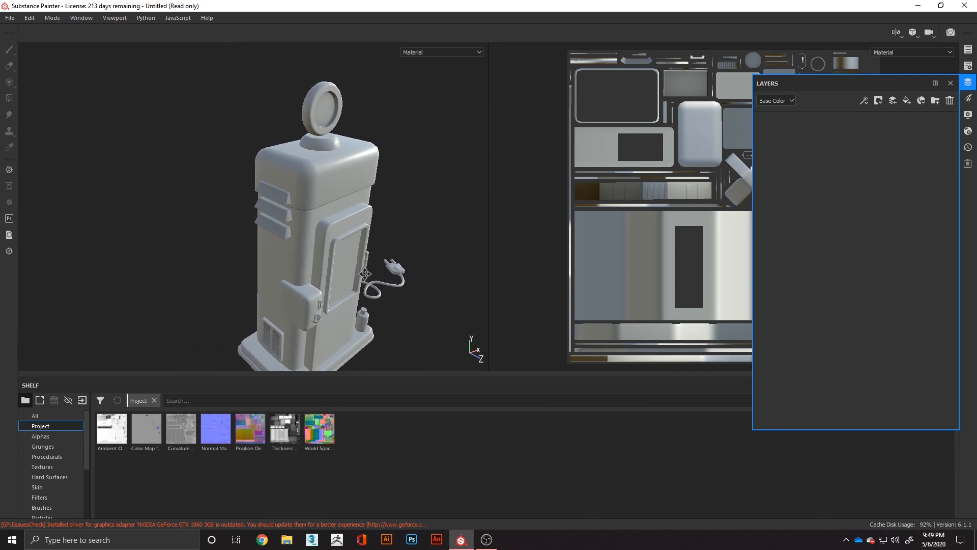